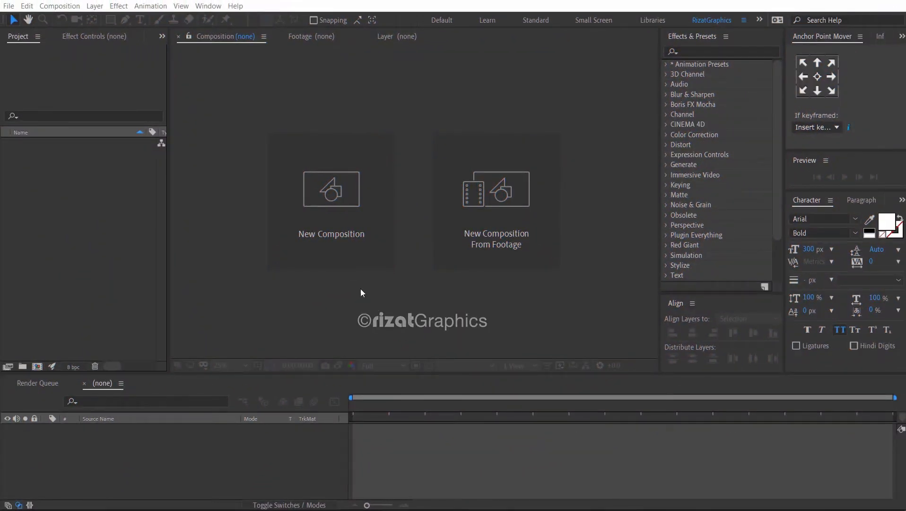
# - Start a new composition and rename it Light Leaks
pyautogui.click(332, 205)
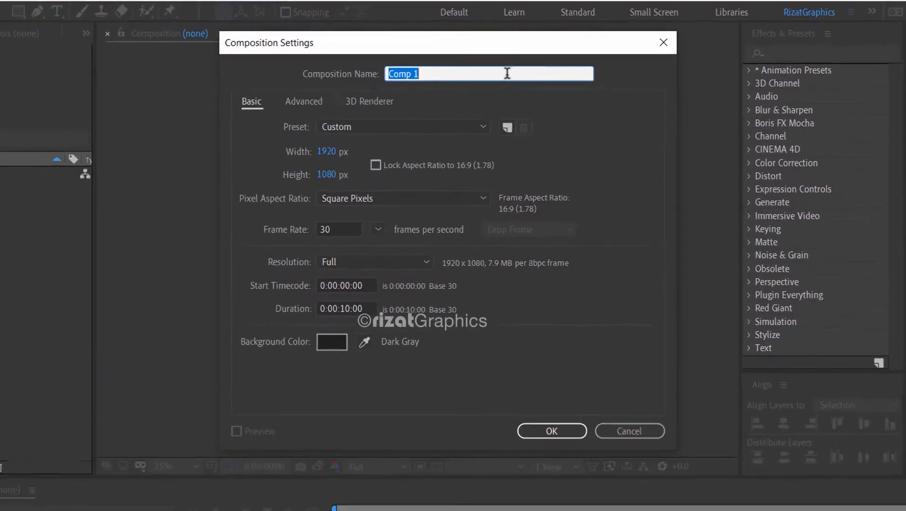
pyautogui.click(507, 74)
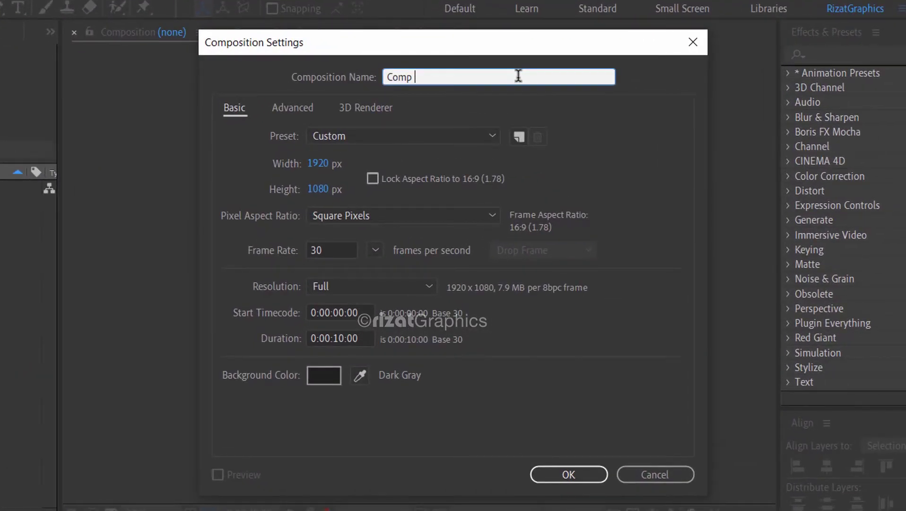
pyautogui.press('BackSpace')
pyautogui.press('BackSpace')
pyautogui.press('BackSpace')
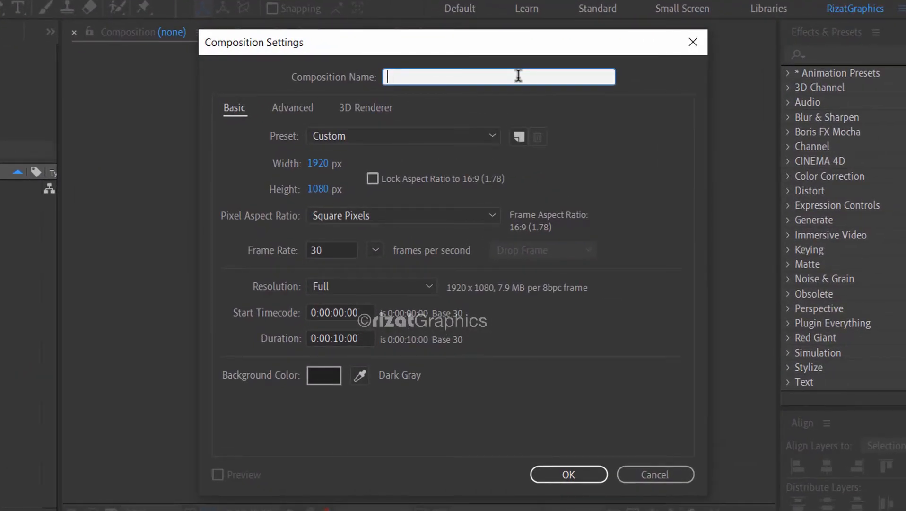
pyautogui.write('LightLeaks')
# - Confirm 1920×1080, 30 fps and 10 s duration, then create the composition
pyautogui.click(322, 163)
pyautogui.click(322, 189)
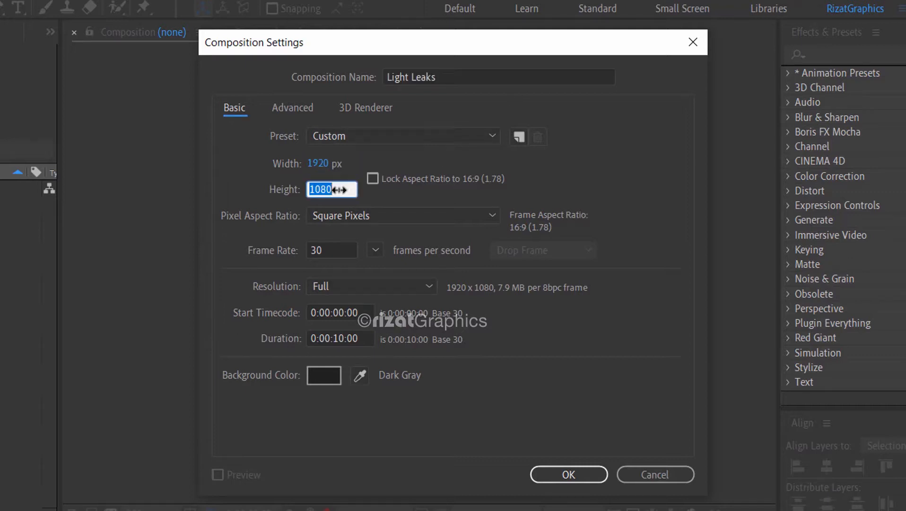
pyautogui.click(335, 250)
pyautogui.click(335, 339)
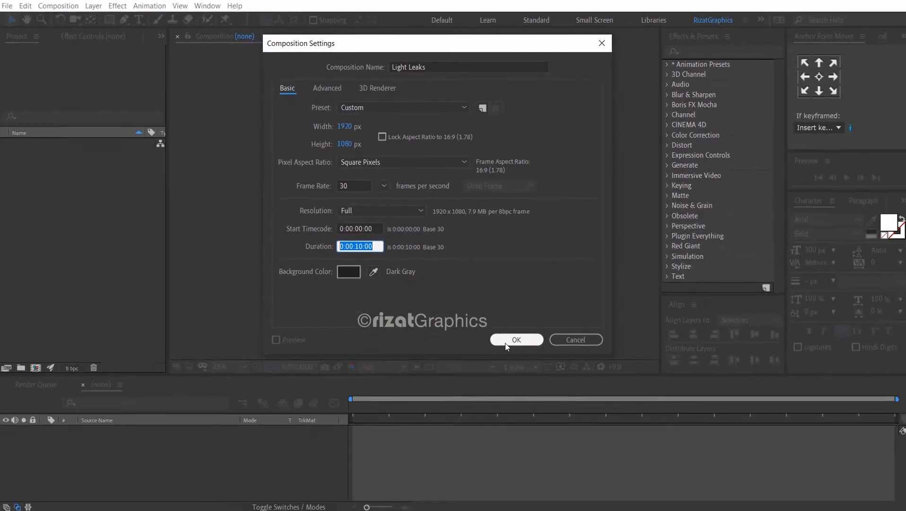
pyautogui.click(527, 365)
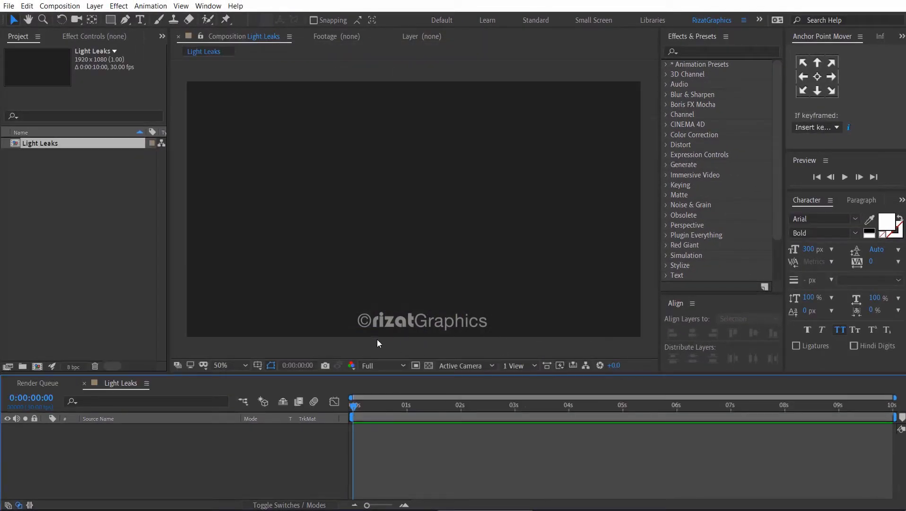
# - Add a full-frame black solid layer named Lights via Layer > New > Solid
pyautogui.click(94, 5)
pyautogui.moveTo(108, 18)
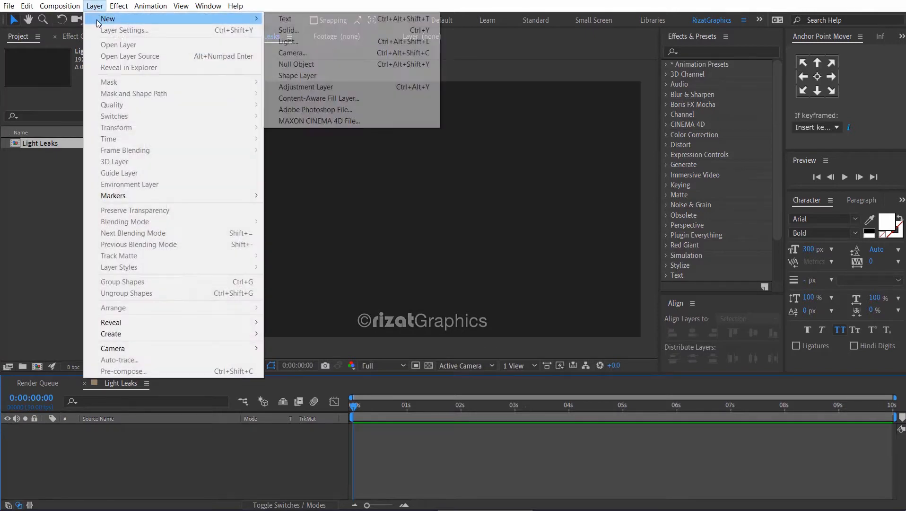
pyautogui.click(289, 30)
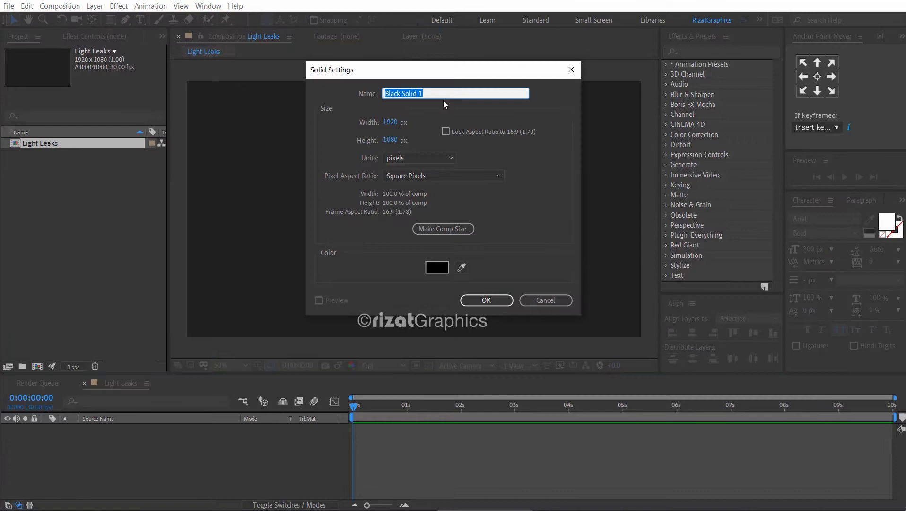
pyautogui.write('Li')
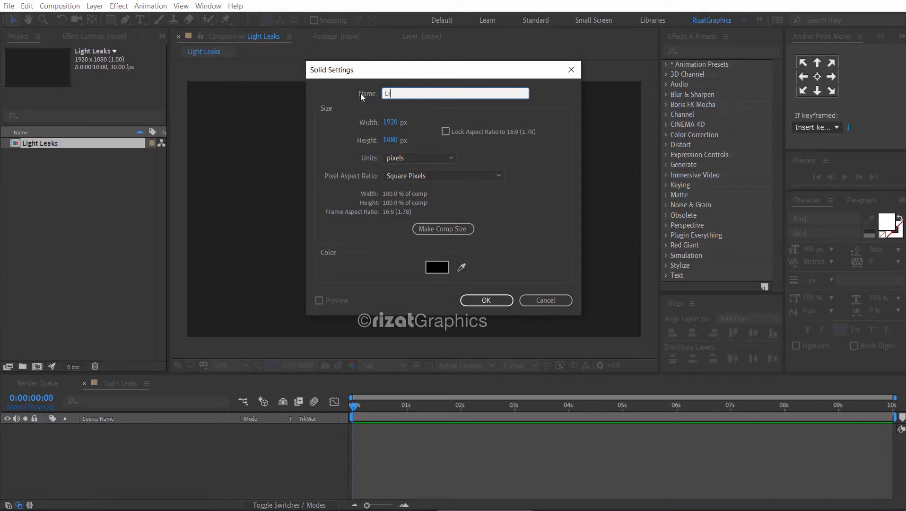
pyautogui.write('ghts')
pyautogui.click(473, 302)
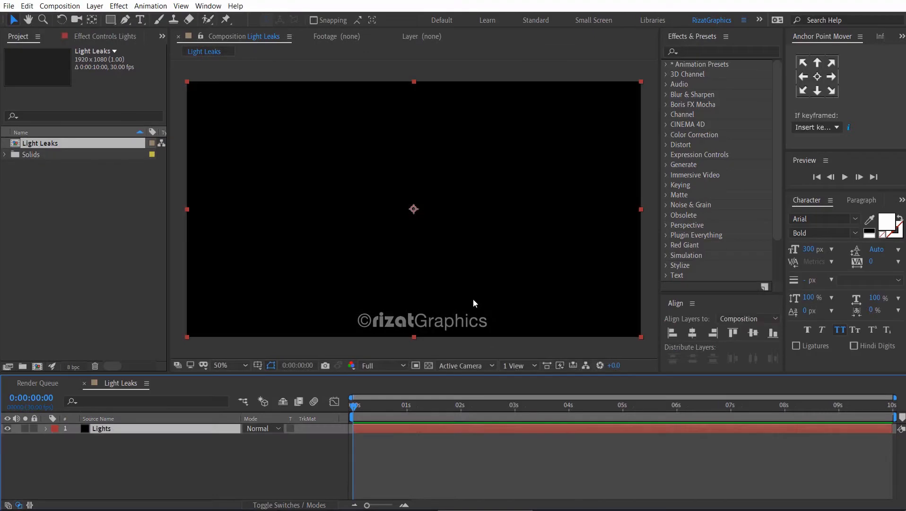
# - Search 'frac' and apply Fractal Noise to the Lights layer, then clear the search
pyautogui.click(722, 51)
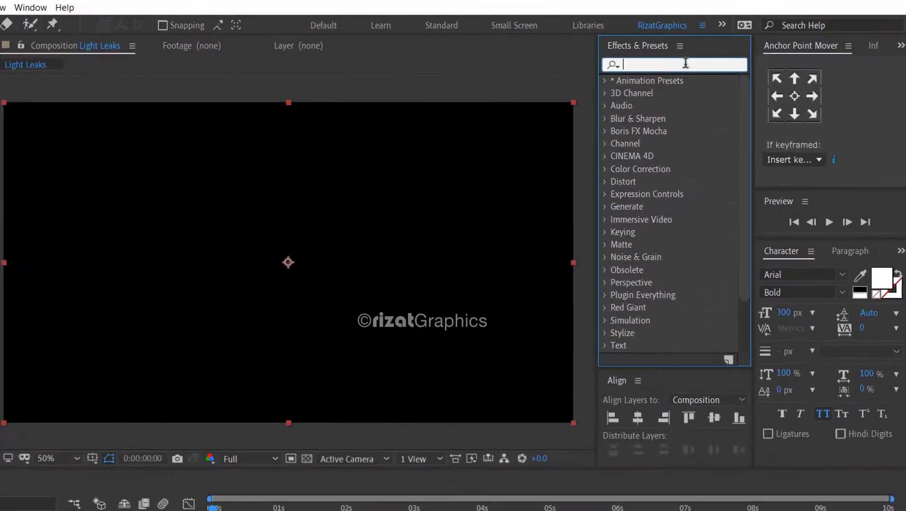
pyautogui.write('frac')
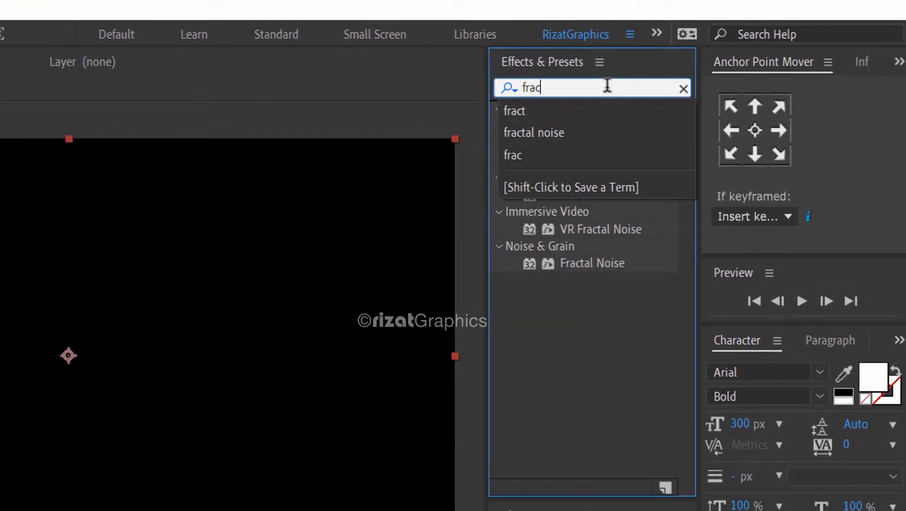
pyautogui.moveTo(602, 262); pyautogui.dragTo(429, 200)
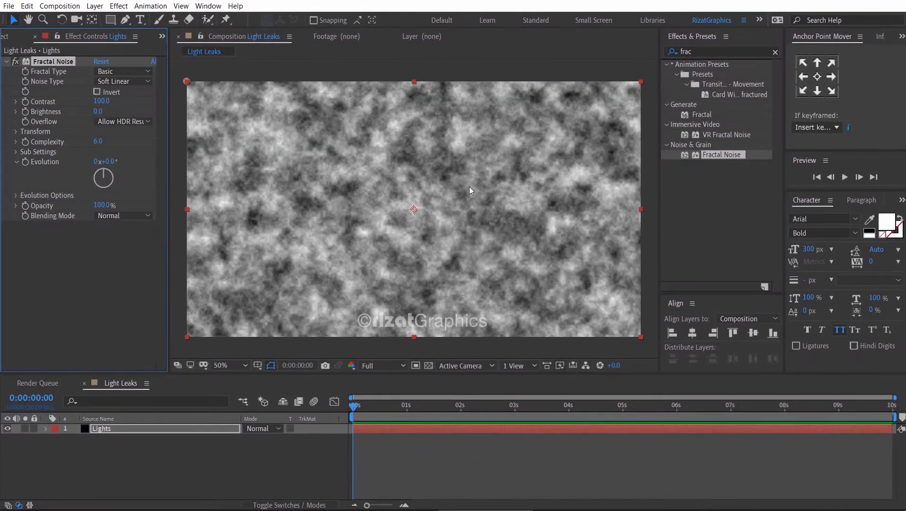
pyautogui.click(775, 51)
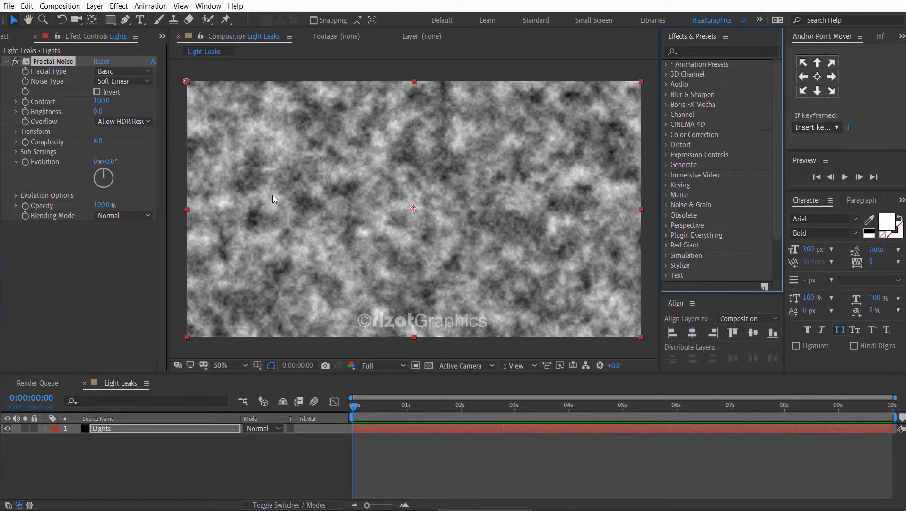
# - Set Fractal Noise to Fractal Type Dynamic and Noise Type Spline
pyautogui.click(131, 70)
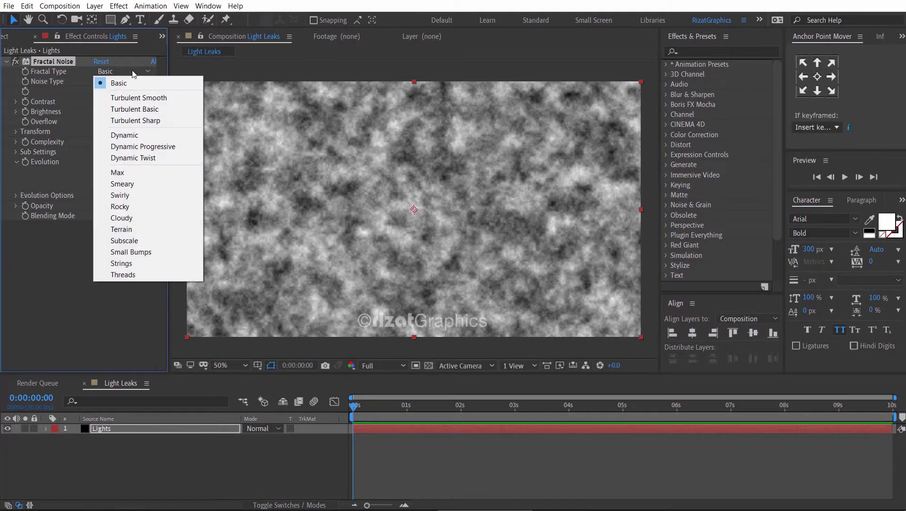
pyautogui.click(139, 135)
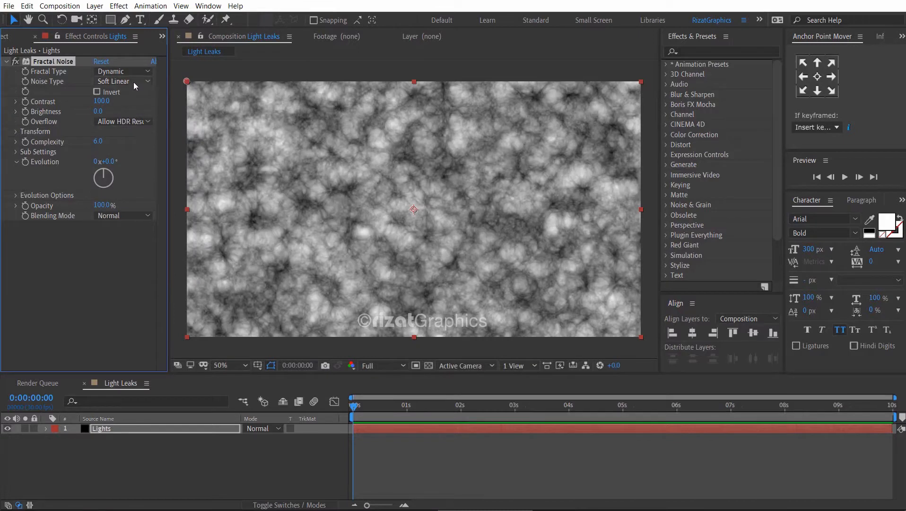
pyautogui.click(133, 82)
pyautogui.click(128, 124)
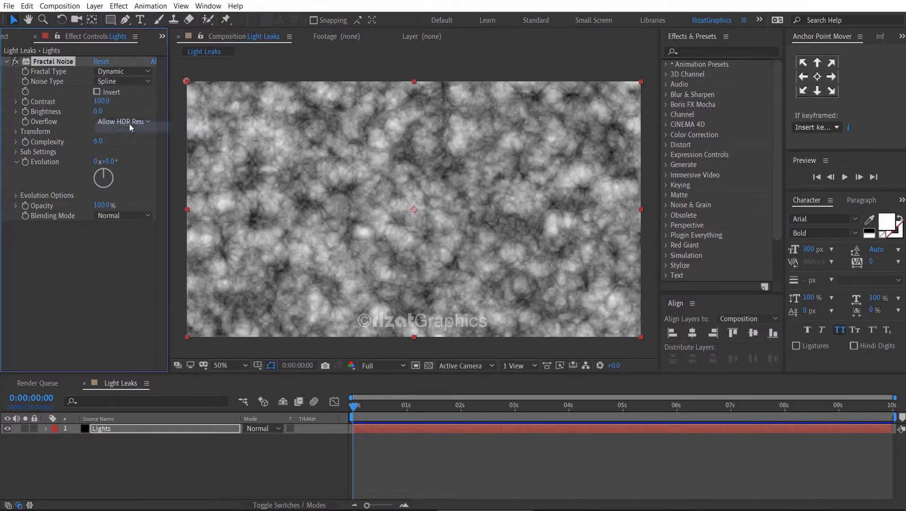
# - Set Contrast 175, Brightness -65 and Complexity 1 for sparse soft blobs
pyautogui.click(103, 101)
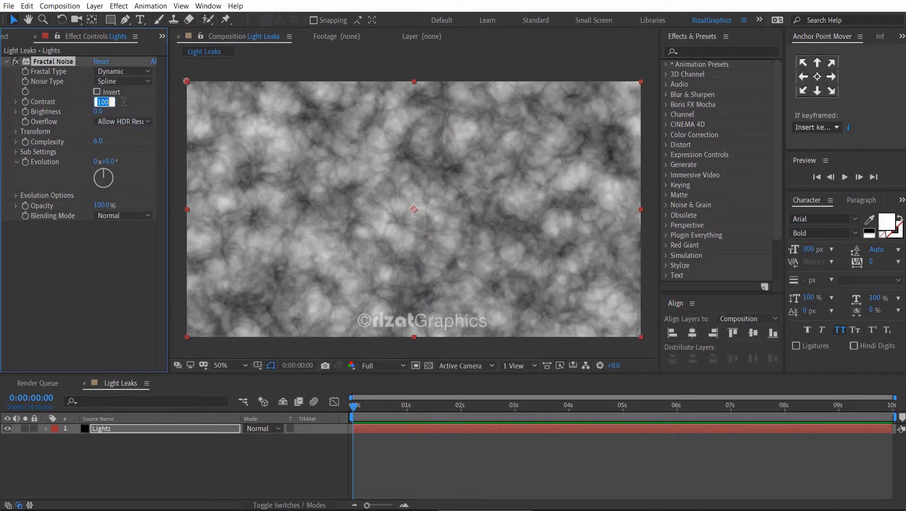
pyautogui.write('175')
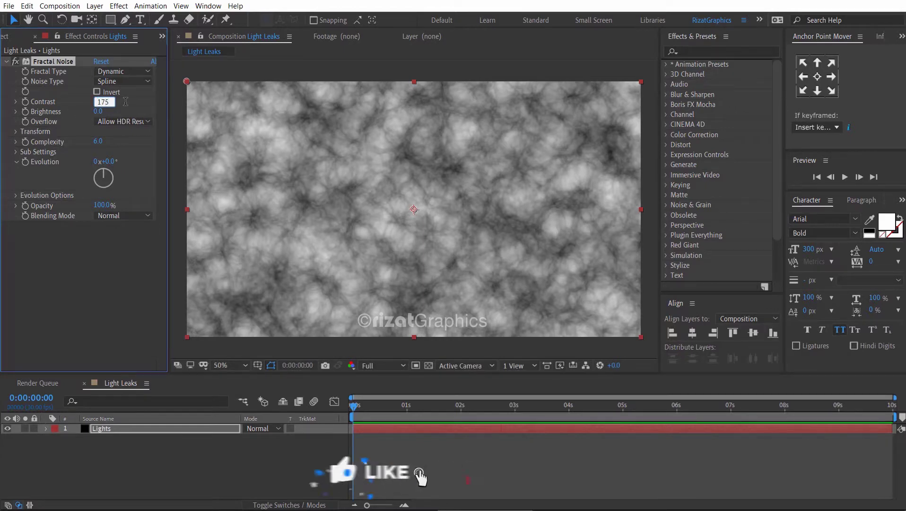
pyautogui.press('Return')
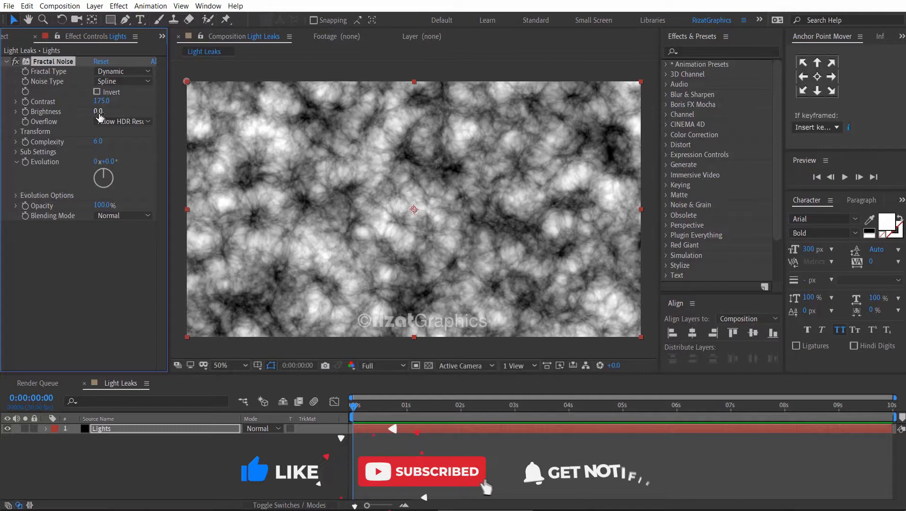
pyautogui.click(101, 111)
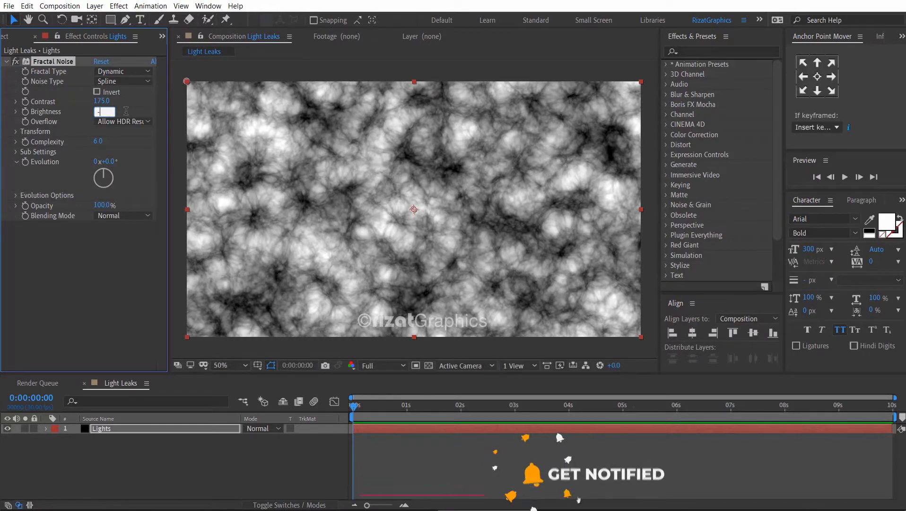
pyautogui.write('-65')
pyautogui.press('Return')
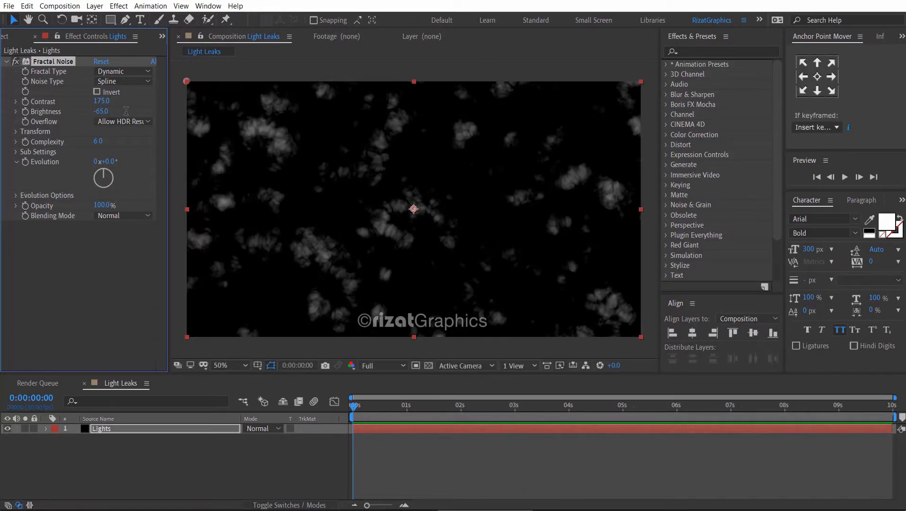
pyautogui.click(99, 141)
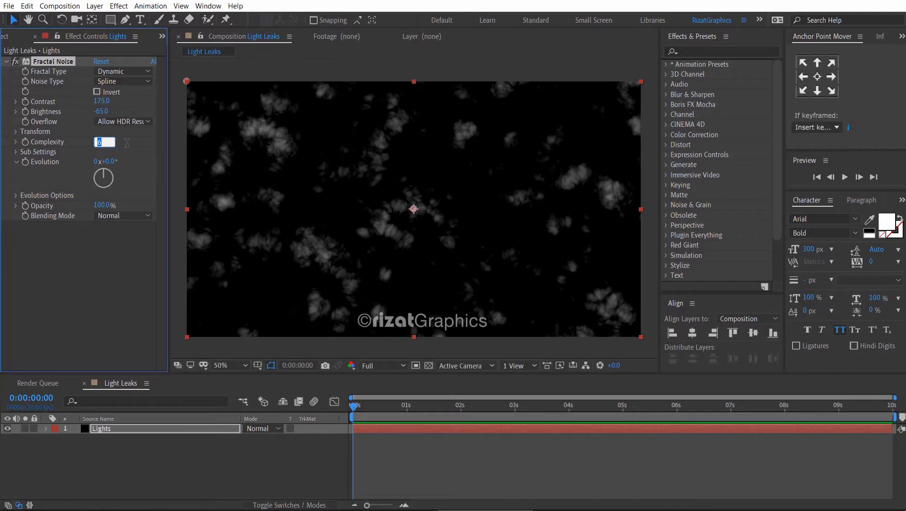
pyautogui.write('1')
pyautogui.press('Return')
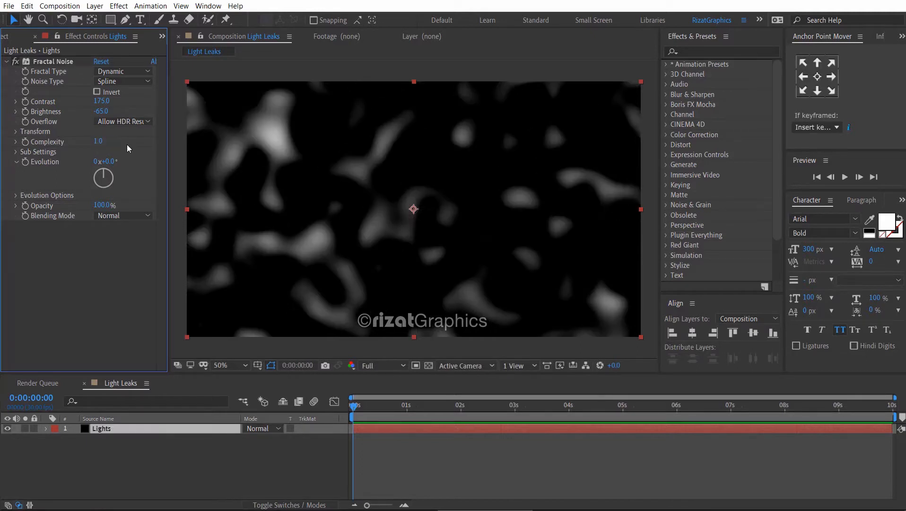
# - Preview the noise playback, then return the playhead to the start
pyautogui.click(843, 177)
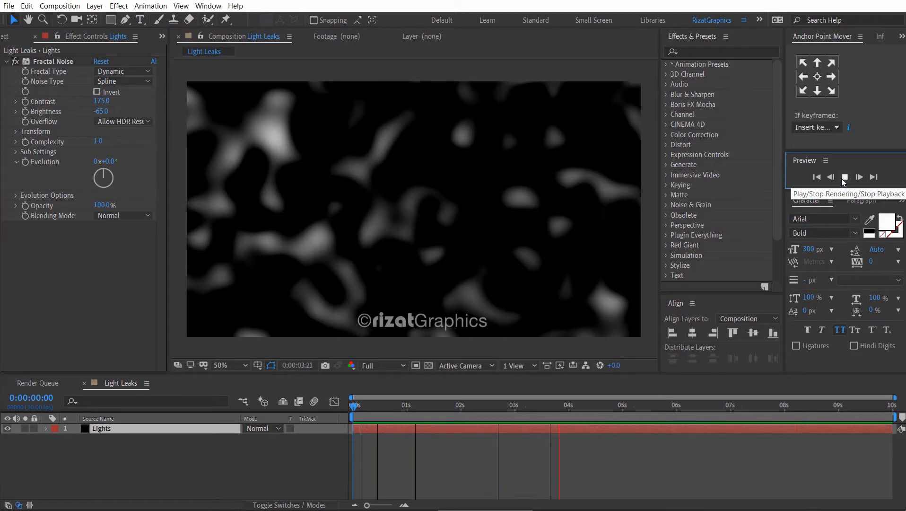
pyautogui.click(843, 177)
pyautogui.click(593, 406)
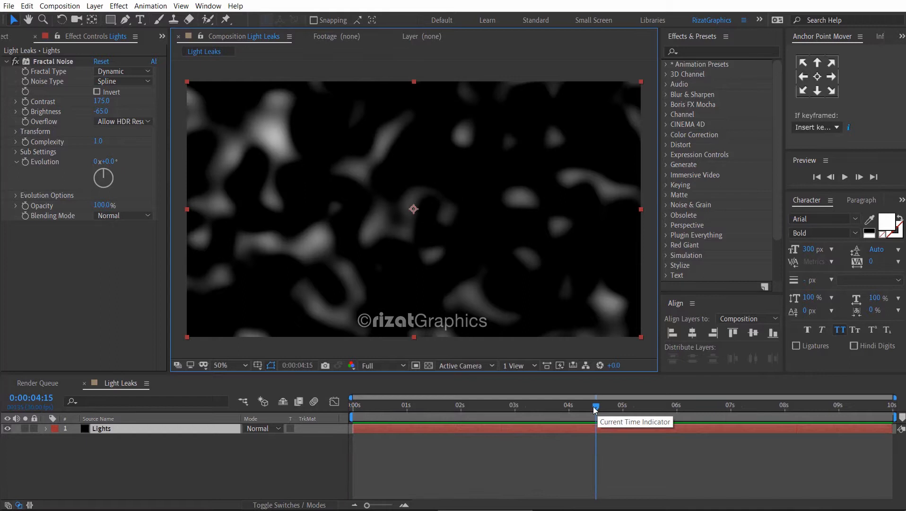
pyautogui.moveTo(593, 406); pyautogui.dragTo(352, 409)
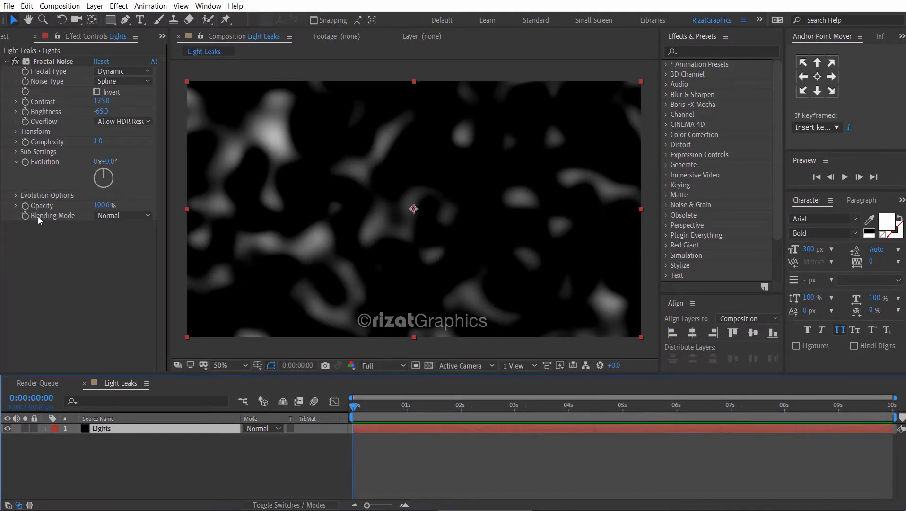
# - Add the expression time*300 to Fractal Noise's Evolution and collapse the layer
pyautogui.keyDown('alt'); pyautogui.click(24, 161); pyautogui.keyUp('alt')
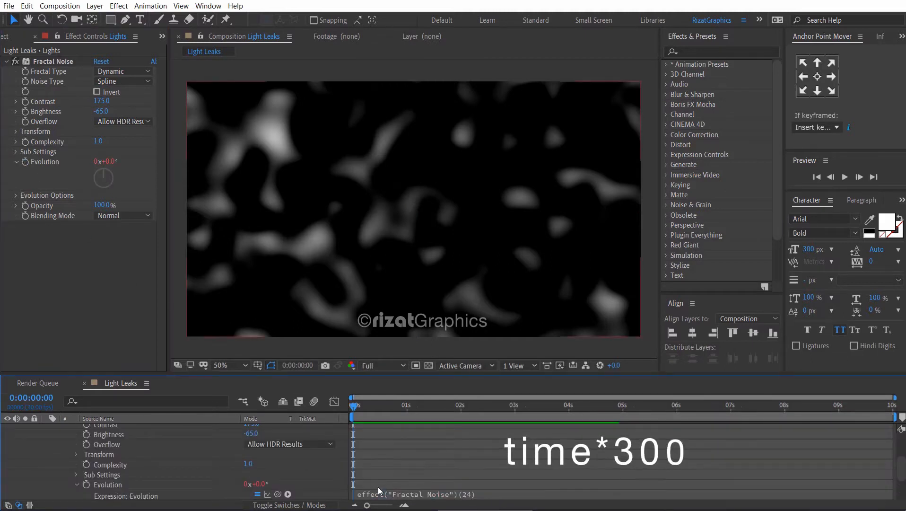
pyautogui.click(392, 495)
pyautogui.write('ti')
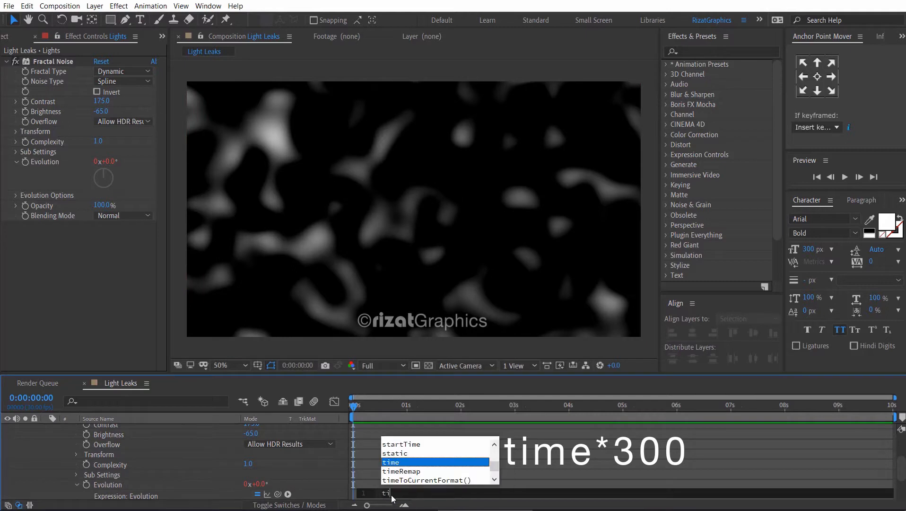
pyautogui.write('me*300')
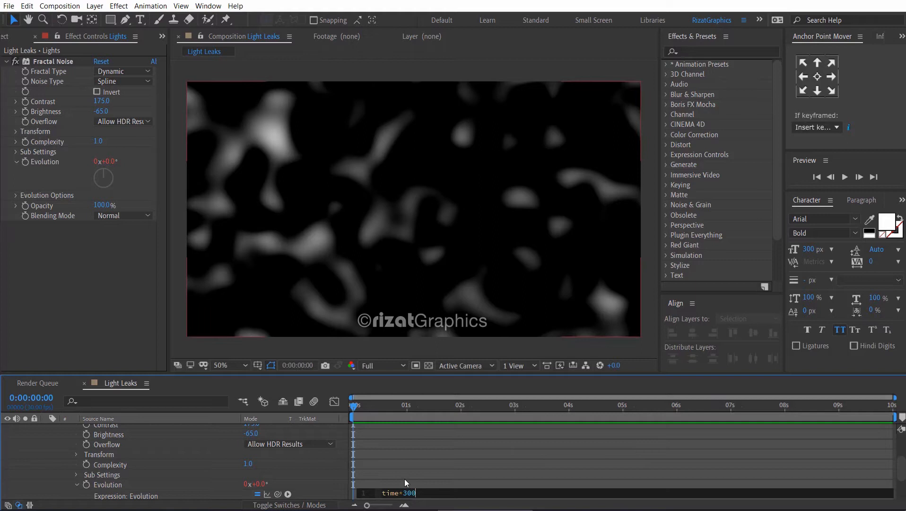
pyautogui.click(404, 478)
pyautogui.scroll(5, 94, 458)
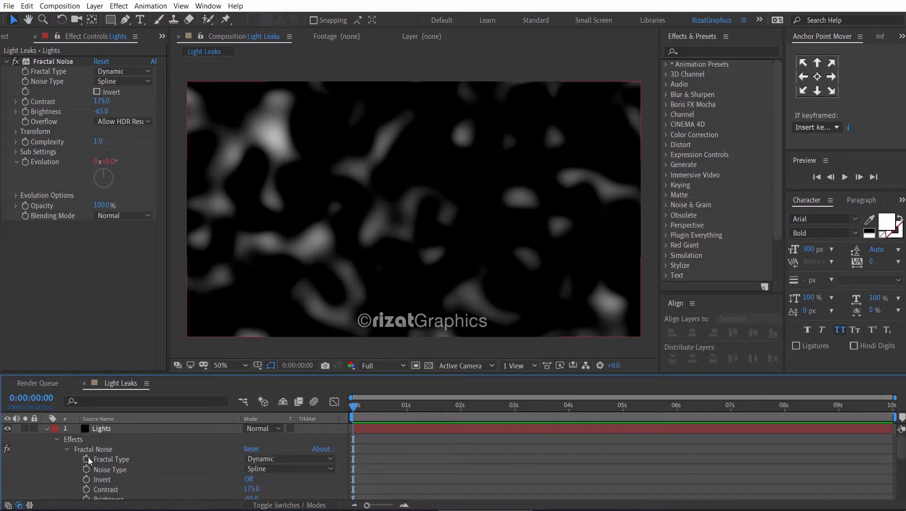
pyautogui.click(47, 428)
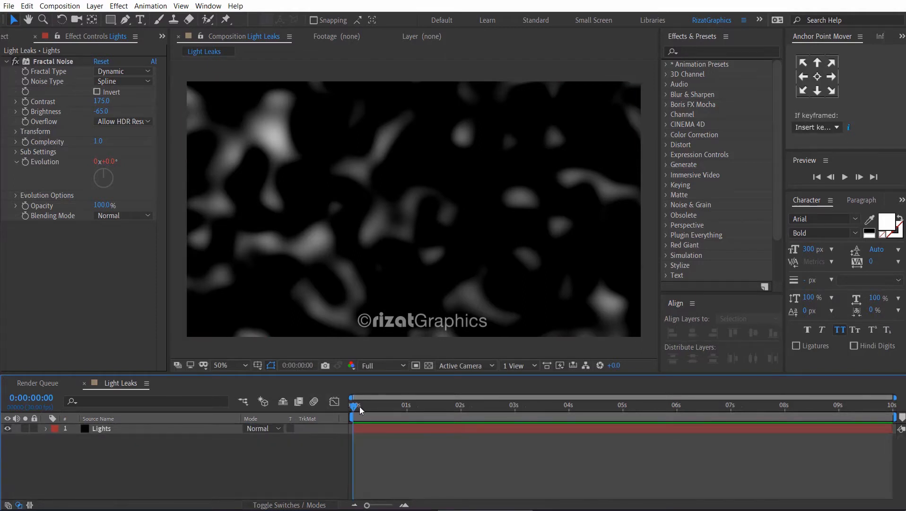
# - Preview the self-animating noise, then return the playhead to the start
pyautogui.click(844, 177)
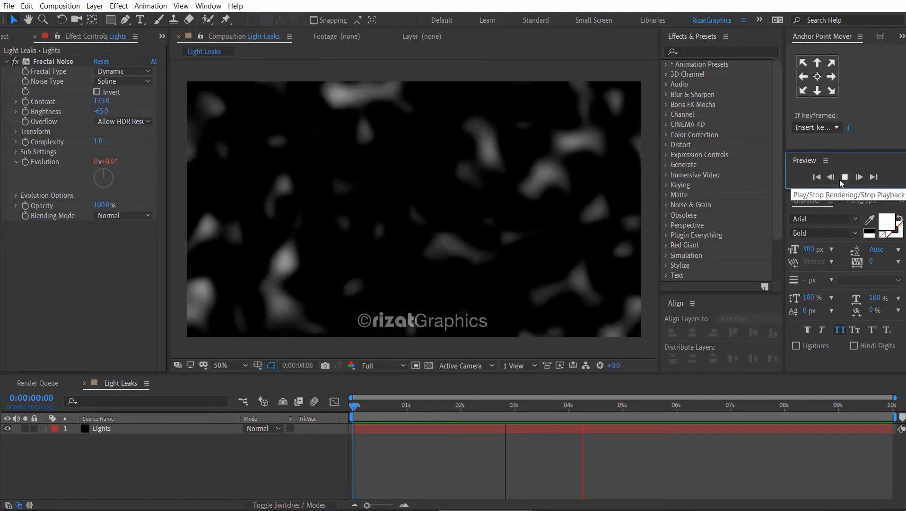
pyautogui.click(844, 177)
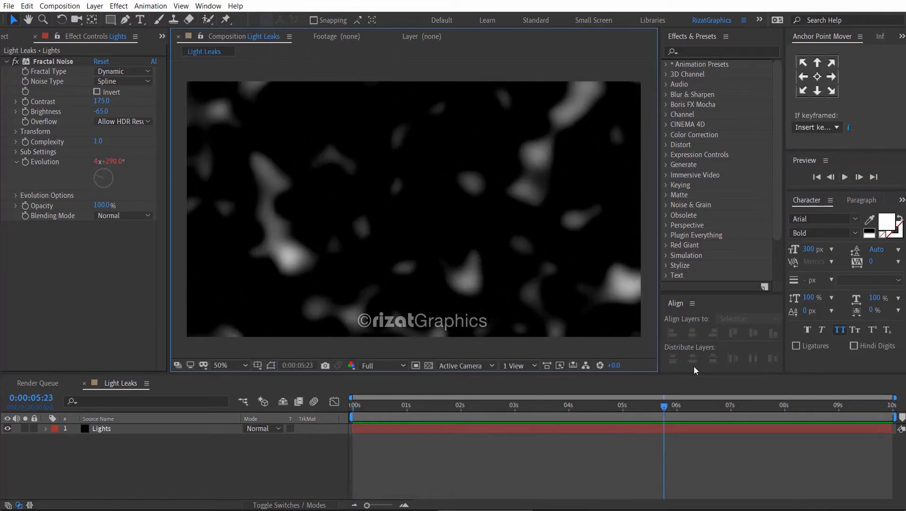
pyautogui.moveTo(668, 405); pyautogui.dragTo(352, 414)
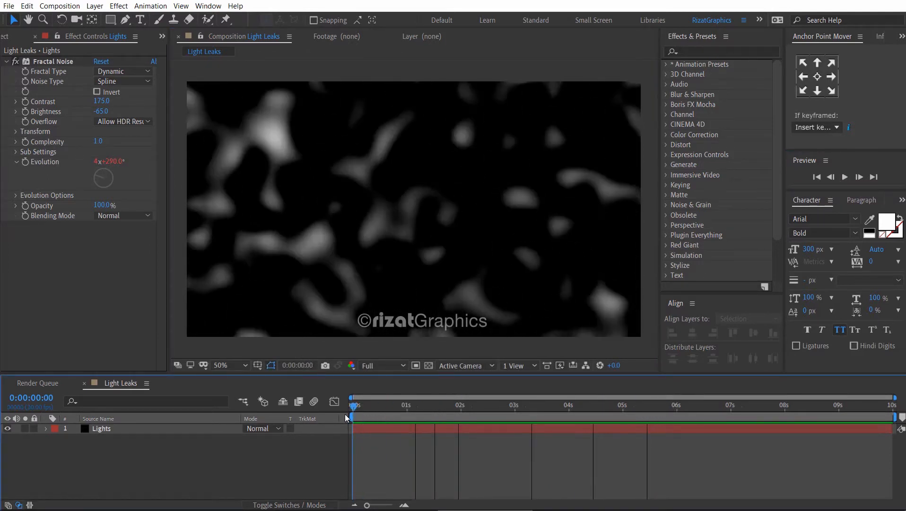
# - Set Fractal Noise Transform Scale to 1500 and scrub to check the enlarged glow
pyautogui.click(14, 131)
pyautogui.write('1500')
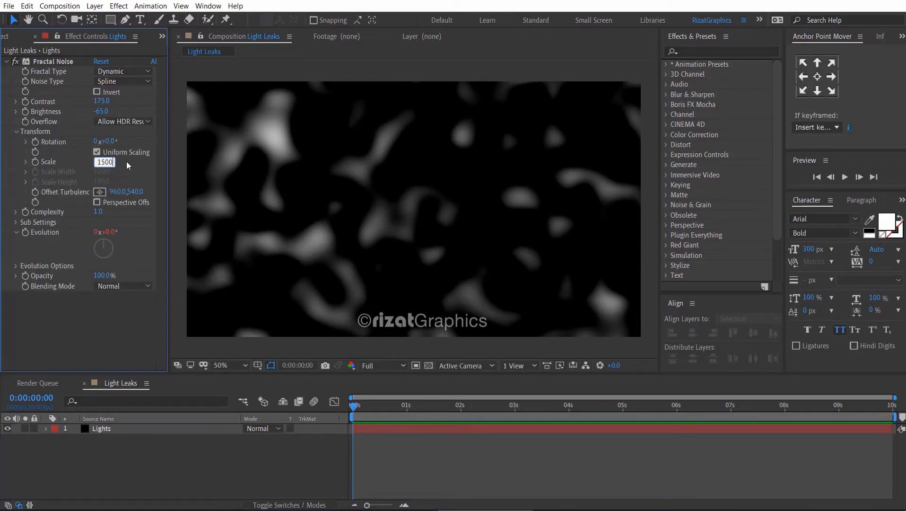
pyautogui.press('Return')
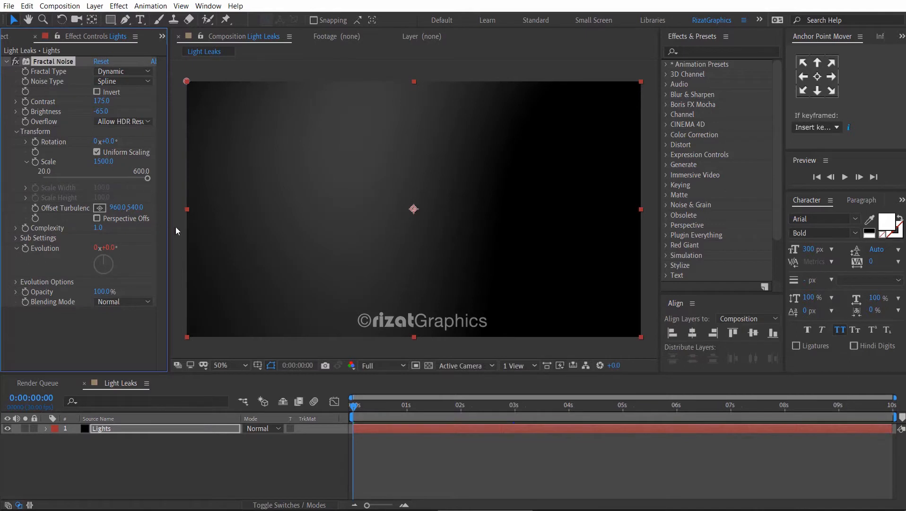
pyautogui.moveTo(355, 405)
pyautogui.mouseDown()
pyautogui.moveTo(612, 395)
pyautogui.moveTo(348, 405)
pyautogui.mouseUp()
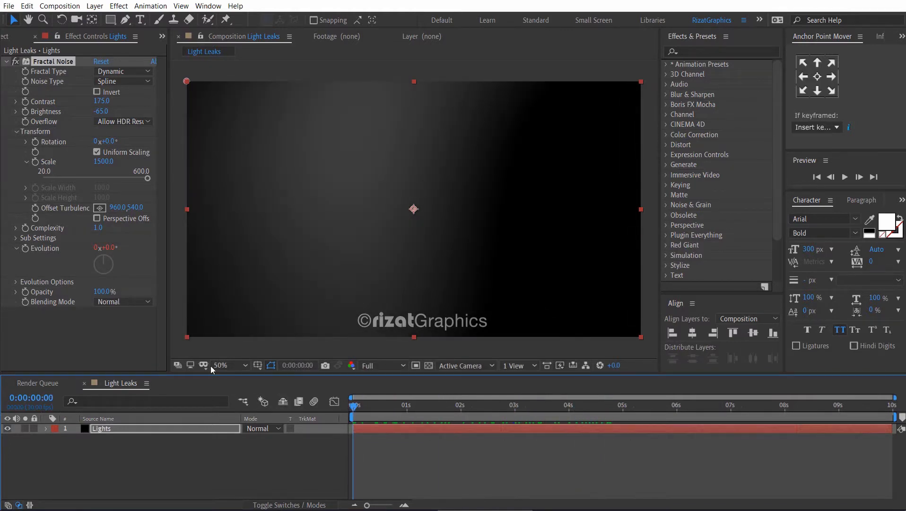
pyautogui.click(15, 131)
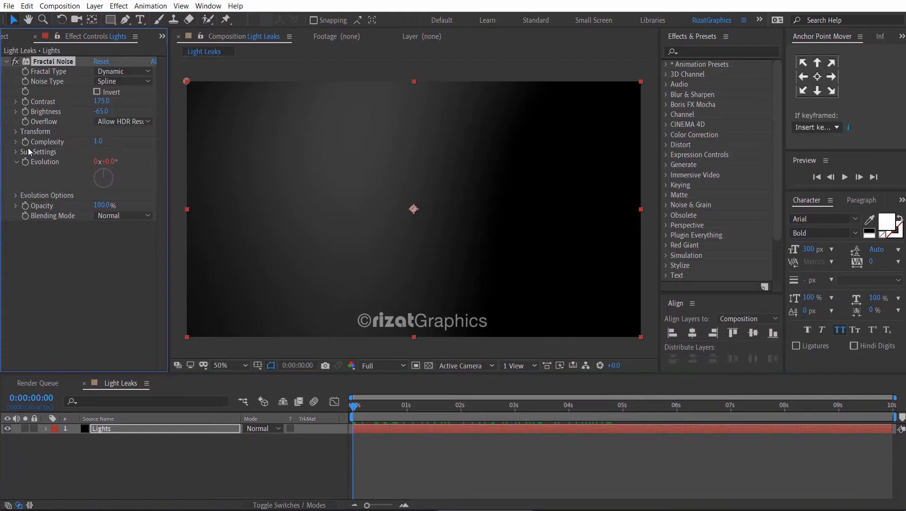
pyautogui.click(730, 52)
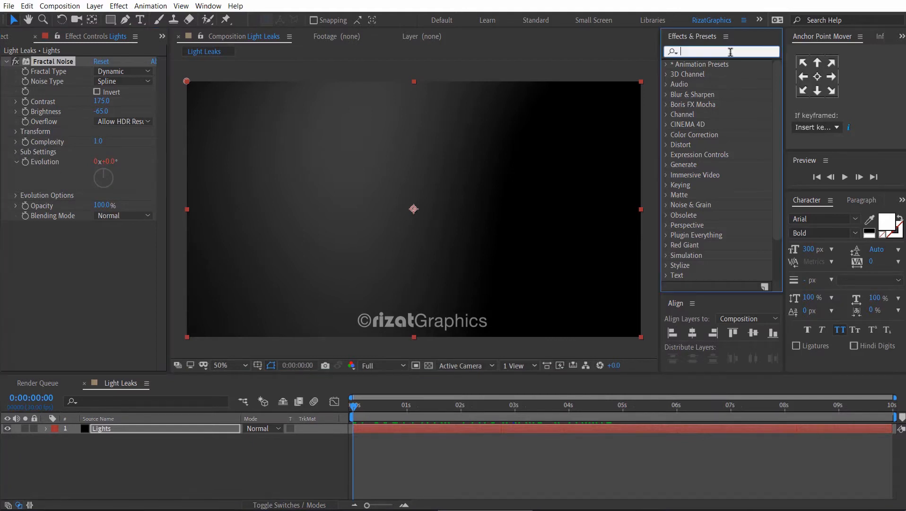
pyautogui.write('hue')
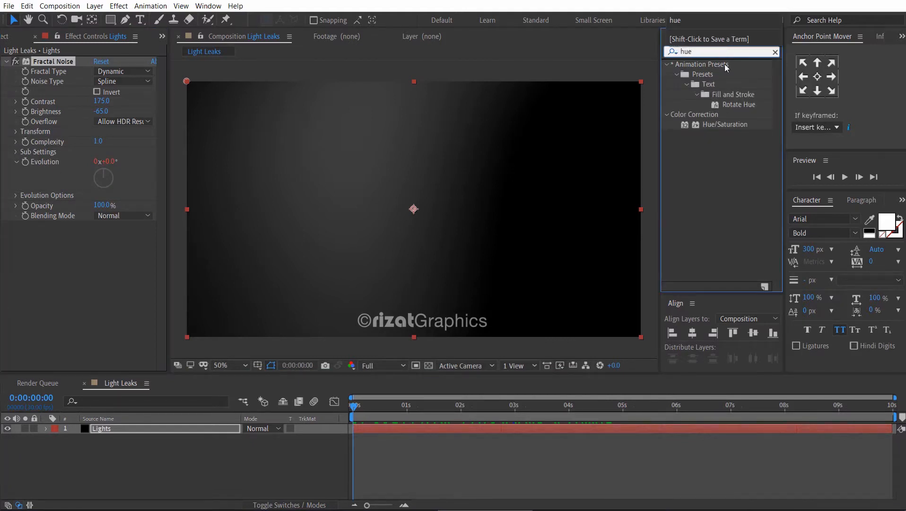
# - Apply Hue/Saturation with Colorize on, hue 30° and saturation 60 for an orange tint
pyautogui.moveTo(713, 125); pyautogui.dragTo(433, 197)
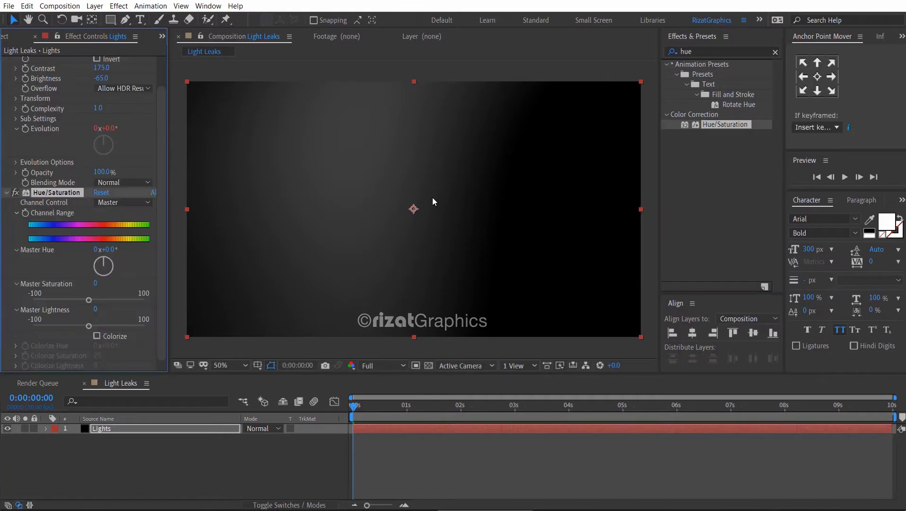
pyautogui.click(97, 336)
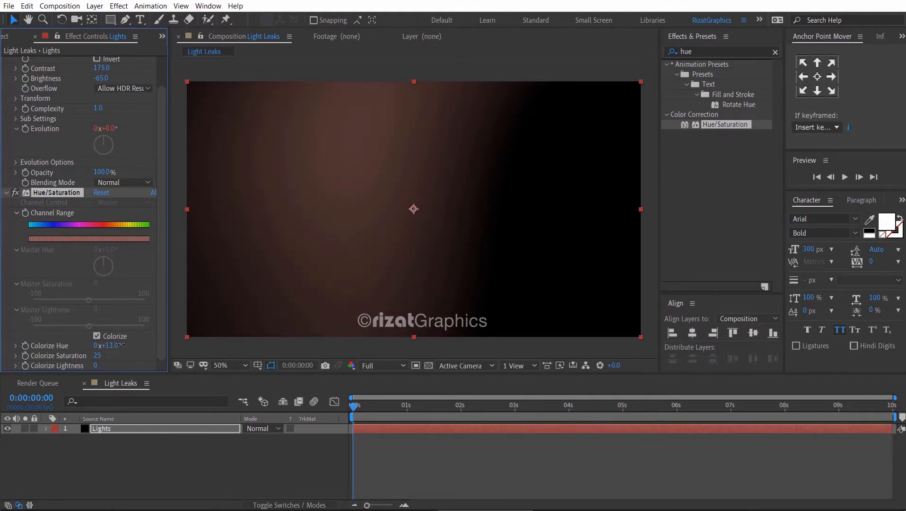
pyautogui.moveTo(127, 344); pyautogui.dragTo(136, 345)
pyautogui.moveTo(175, 347); pyautogui.dragTo(139, 345)
pyautogui.write('0')
pyautogui.press('Return')
pyautogui.click(98, 356)
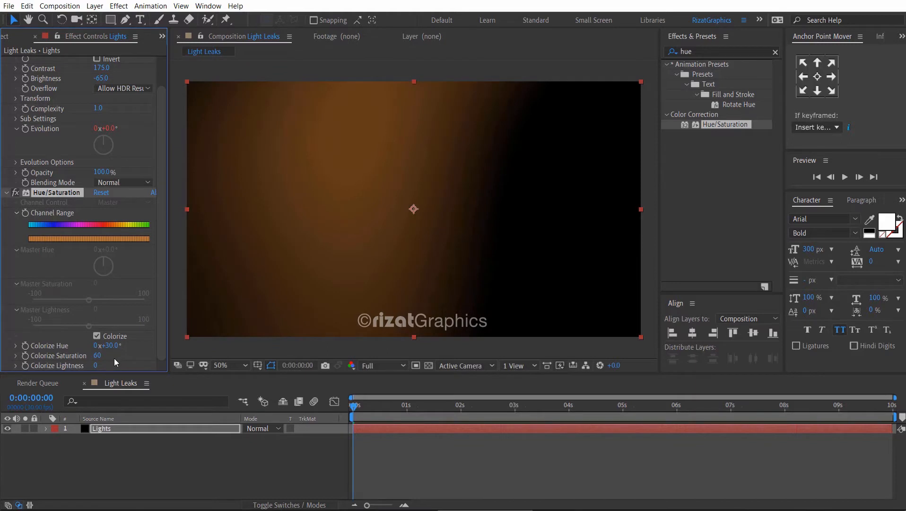
# - Clear the effects search and play back the orange light leak drifting across the frame
pyautogui.click(348, 408)
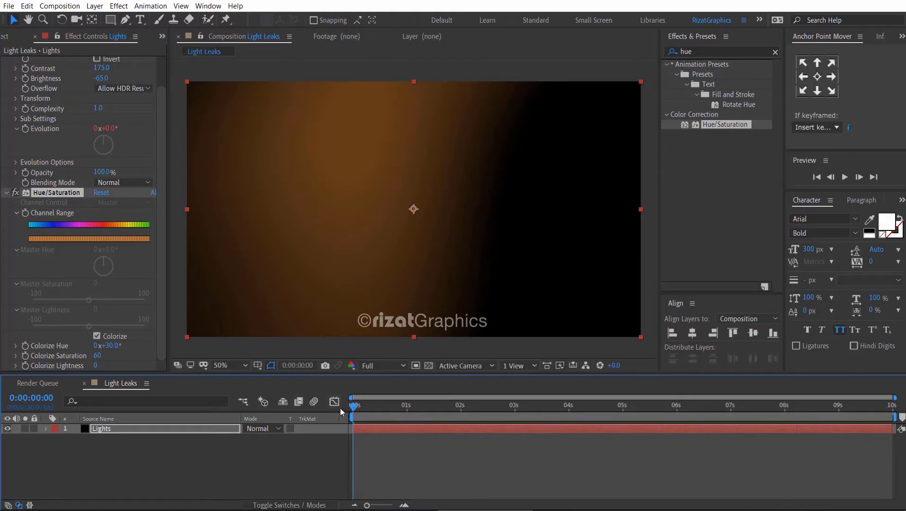
pyautogui.click(775, 51)
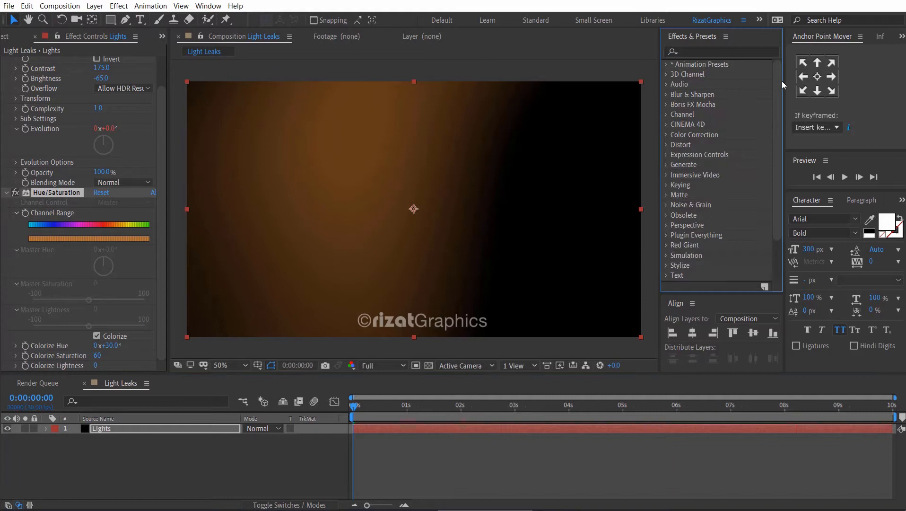
pyautogui.click(845, 176)
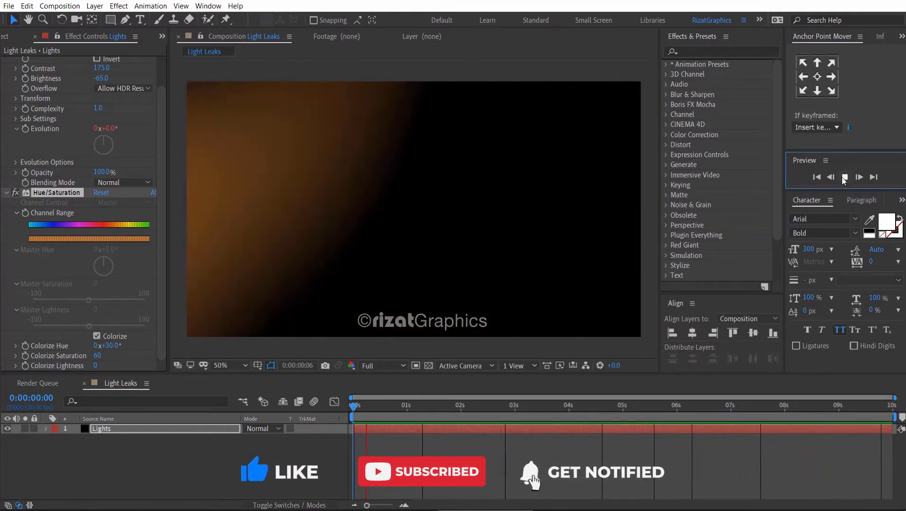
pyautogui.click(844, 177)
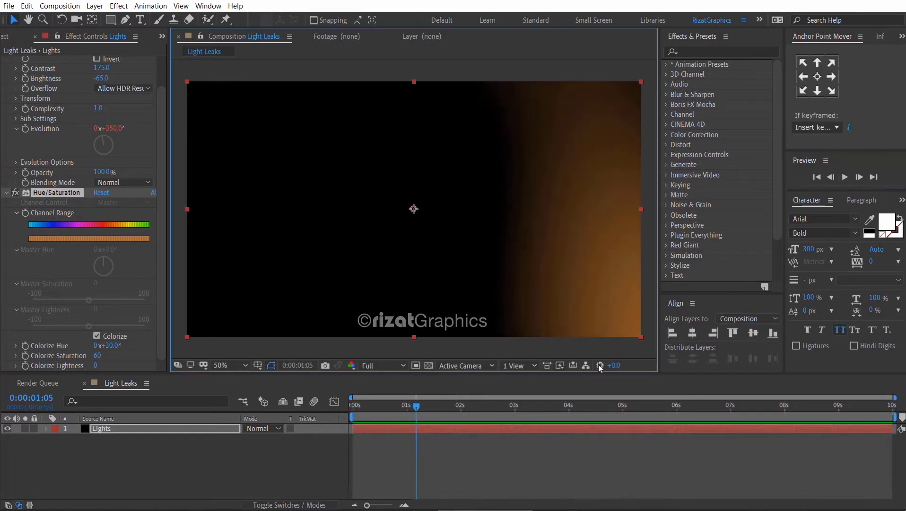
# - Open the Light Leaks Video composition from the Project panel
pyautogui.click(2, 44)
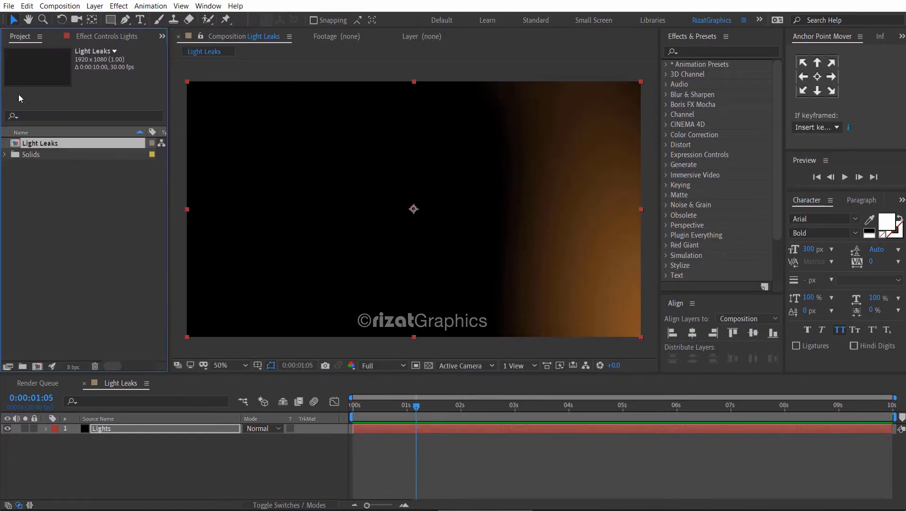
pyautogui.doubleClick(34, 143)
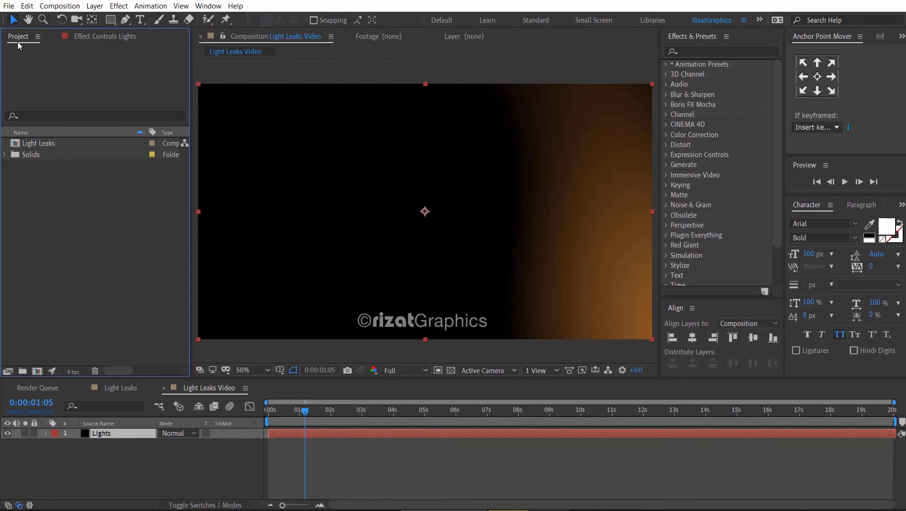
pyautogui.click(9, 6)
pyautogui.moveTo(23, 154)
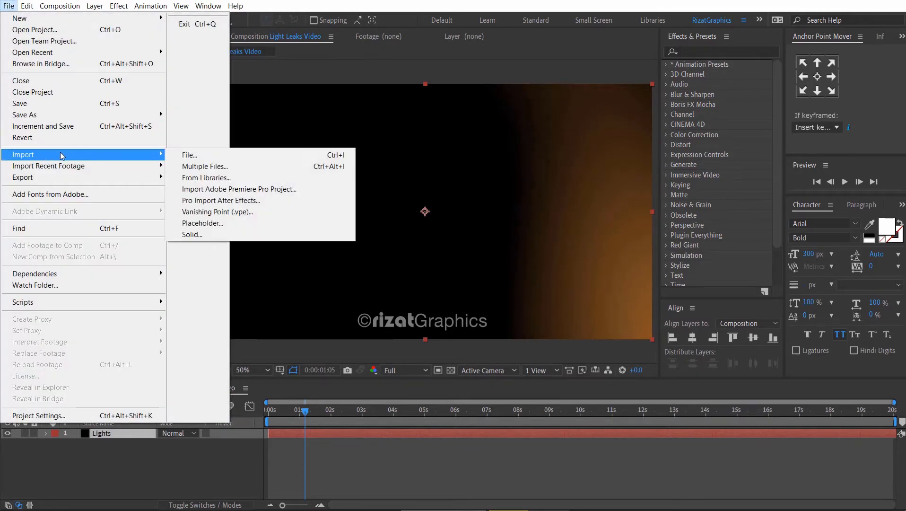
# - Import the Race - 16931 footage via File > Import > File
pyautogui.click(223, 157)
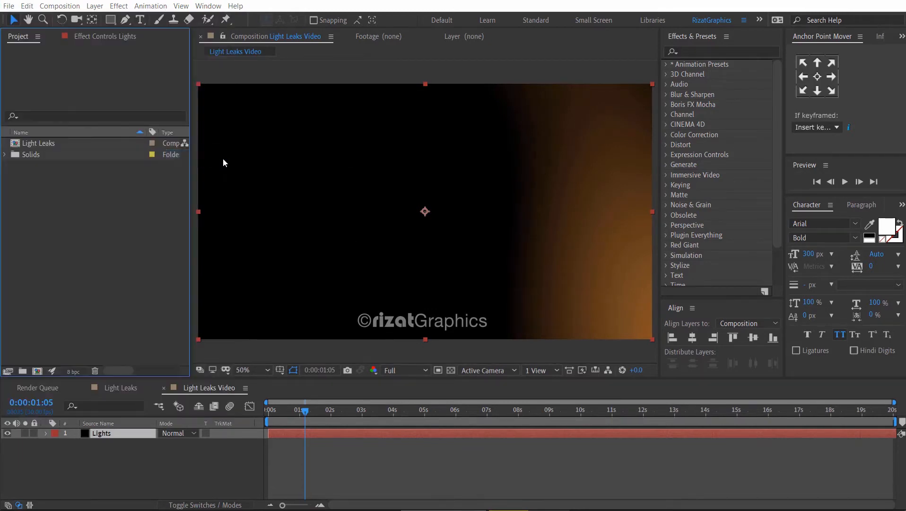
pyautogui.click(155, 120)
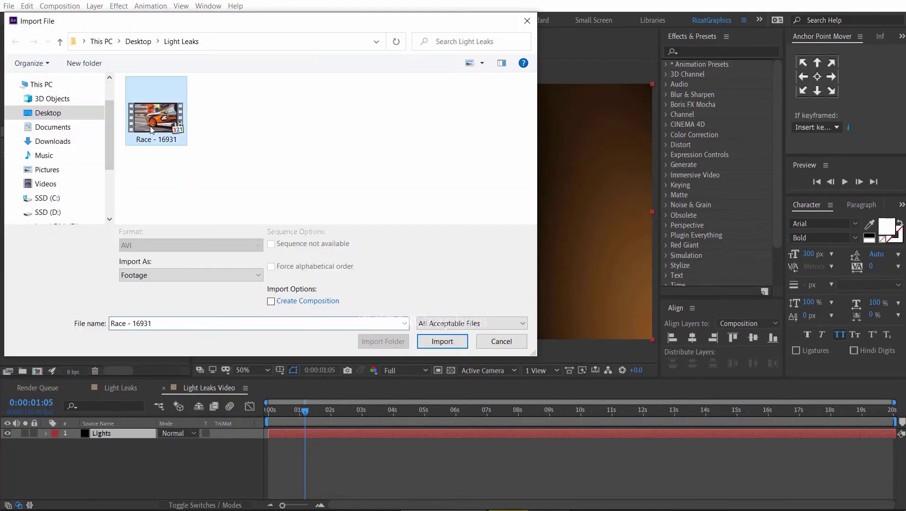
pyautogui.click(441, 341)
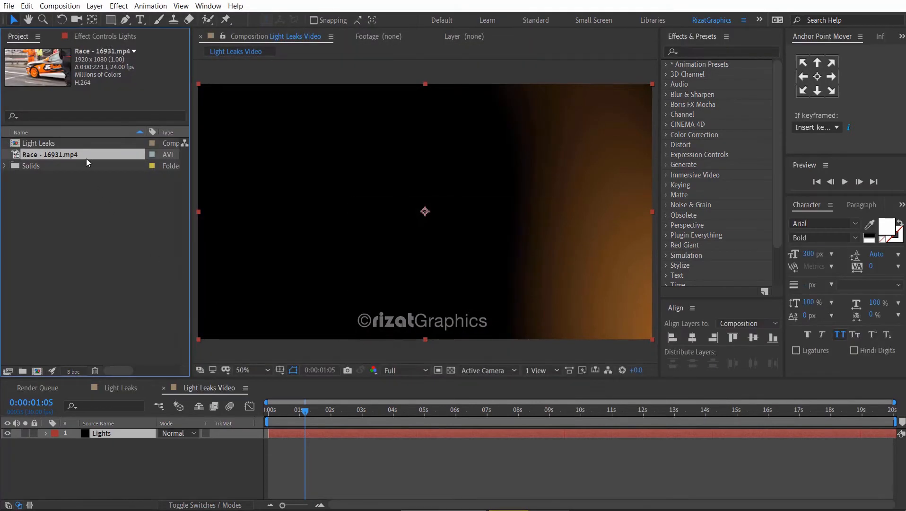
# - Place Race - 16931.mp4 under Lights, set Lights to Add mode, and preview from the start
pyautogui.moveTo(85, 155); pyautogui.dragTo(111, 450)
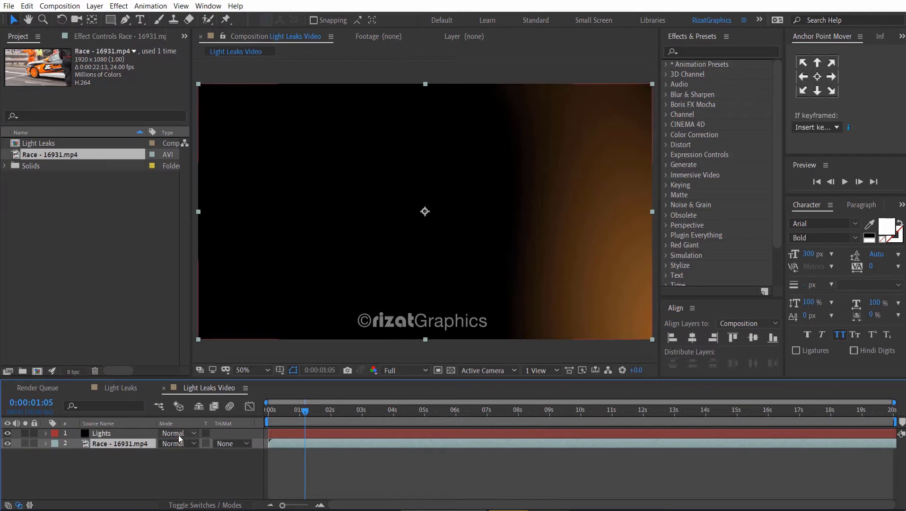
pyautogui.click(177, 442)
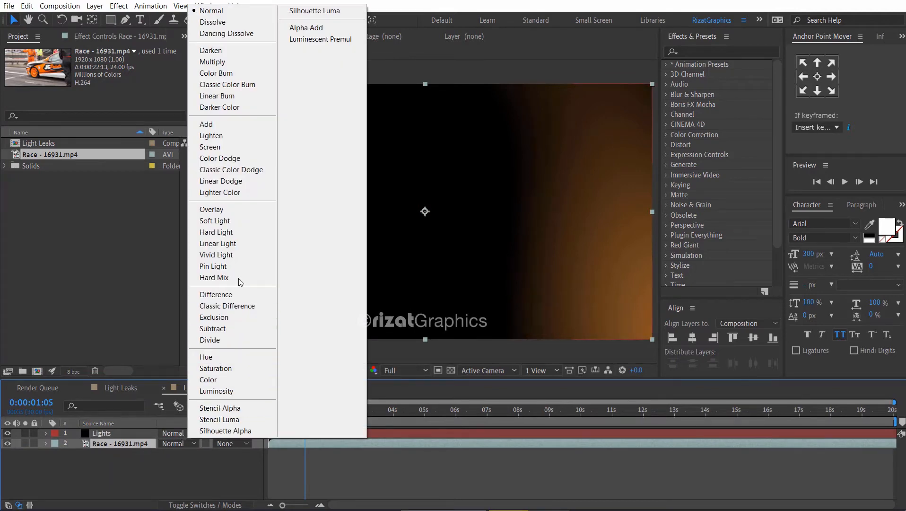
pyautogui.click(231, 125)
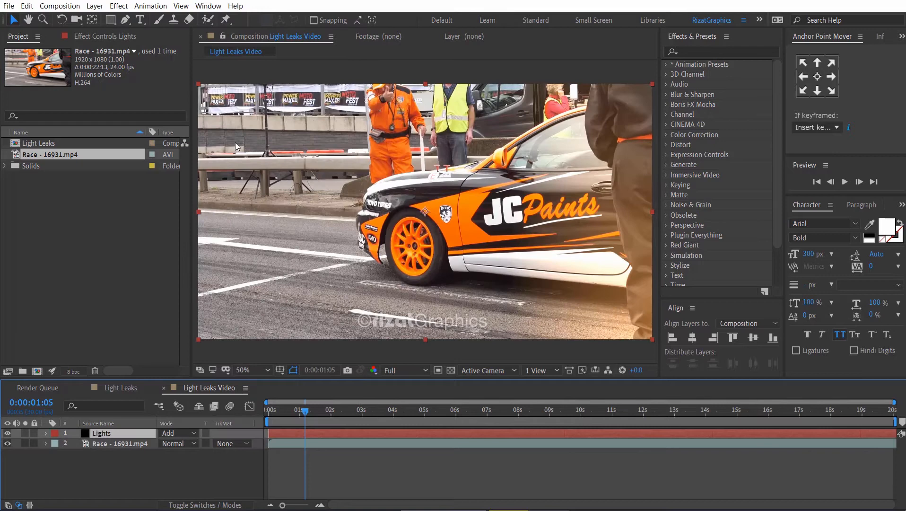
pyautogui.moveTo(303, 413); pyautogui.dragTo(268, 414)
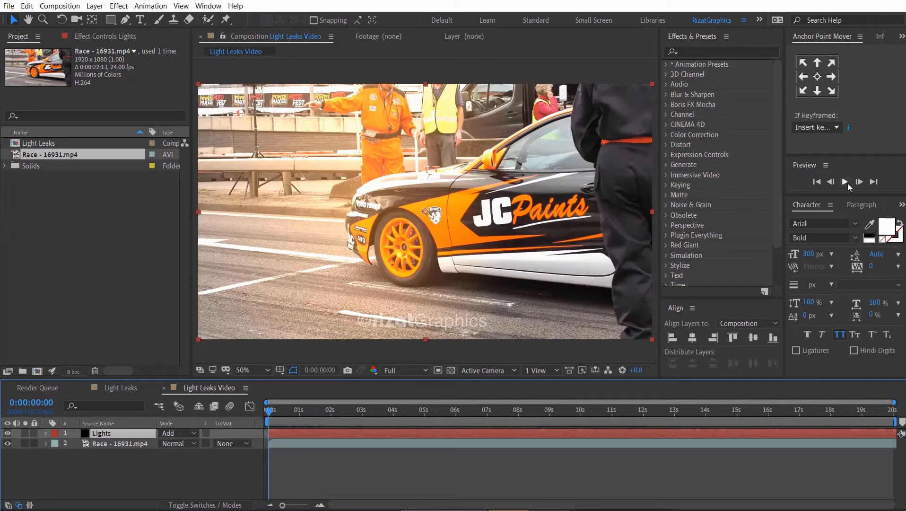
pyautogui.click(847, 182)
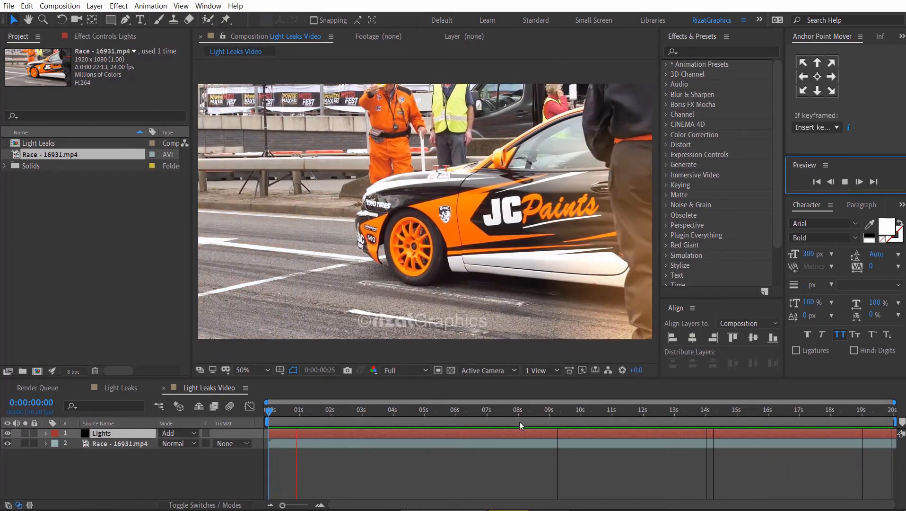
# - Stop playback and duplicate the Lights layer into a second copy
pyautogui.press('space')
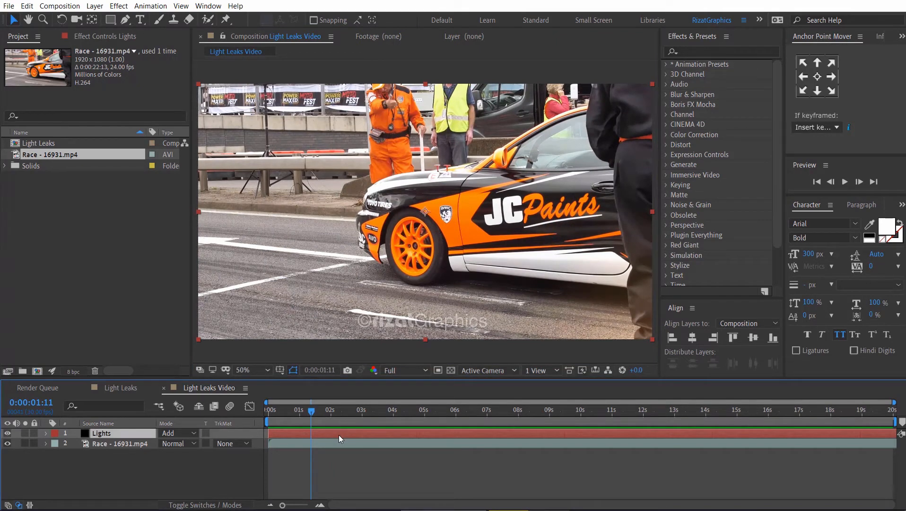
pyautogui.hotkey('ctrl', 'shift', 'd')
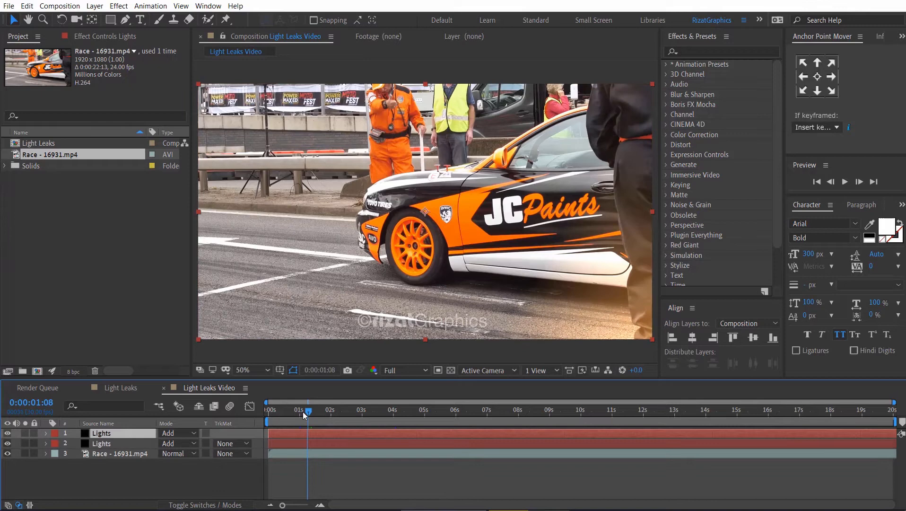
pyautogui.moveTo(311, 412); pyautogui.dragTo(299, 411)
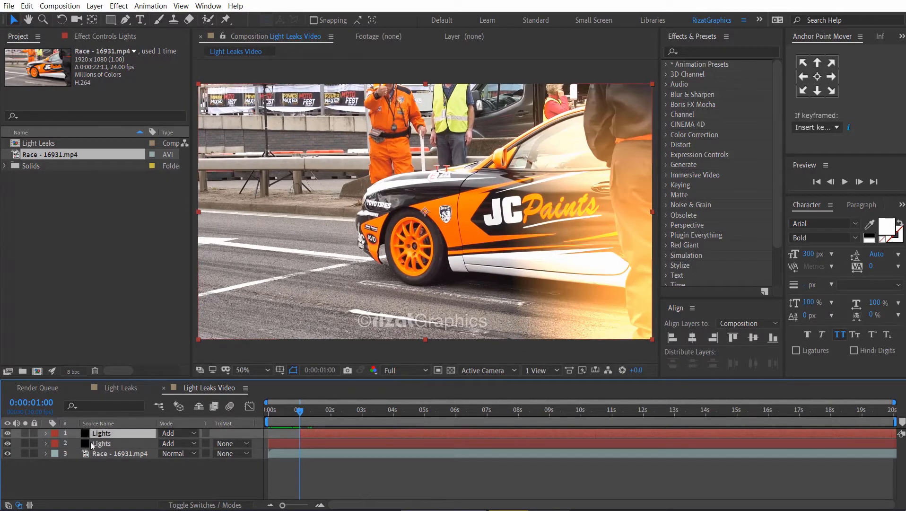
# - Change the top copy's Fractal Noise Evolution expression to time*150 and collapse the layer
pyautogui.click(47, 433)
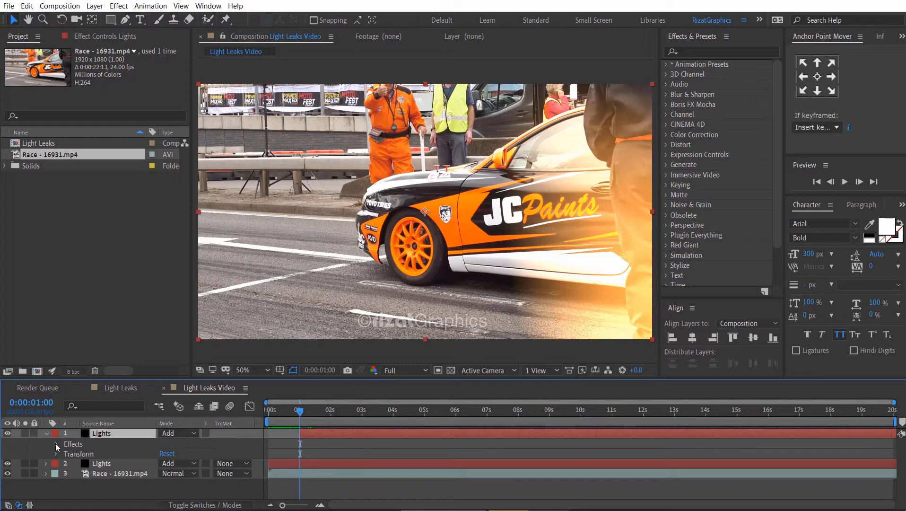
pyautogui.click(56, 444)
pyautogui.click(68, 454)
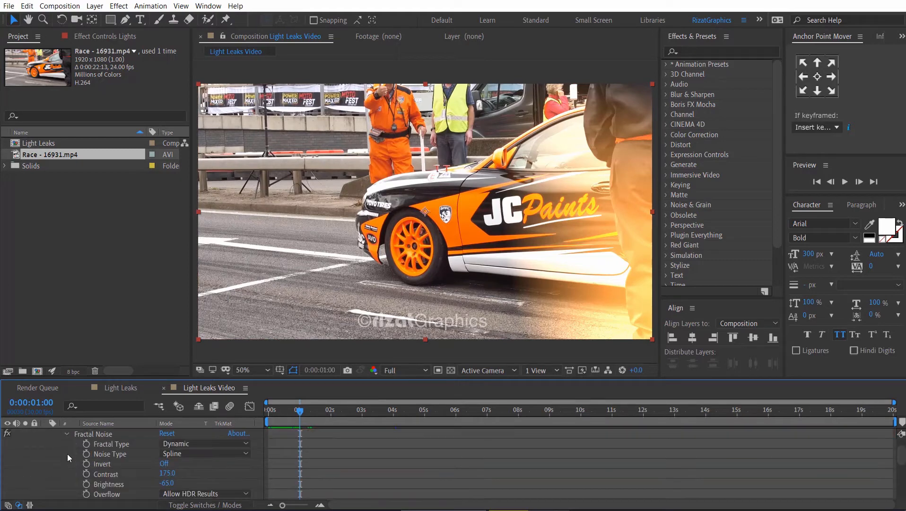
pyautogui.scroll(-3, 72, 460)
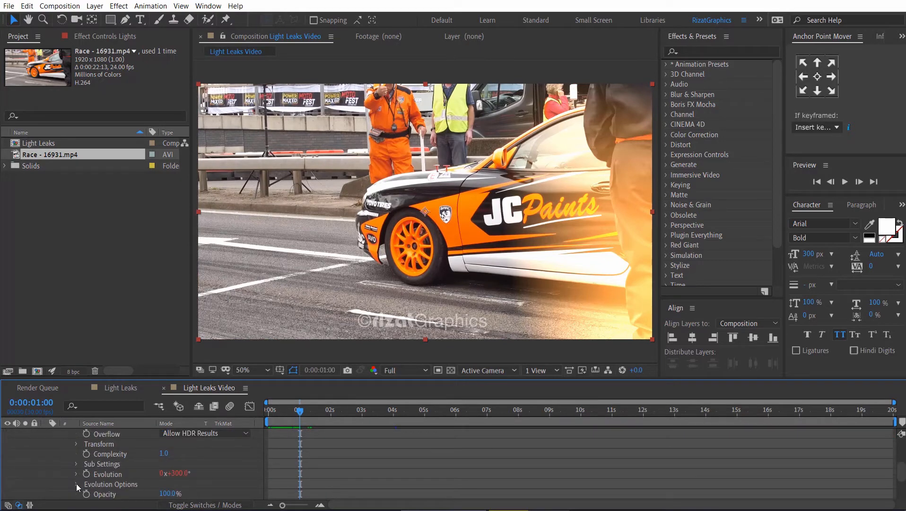
pyautogui.click(78, 474)
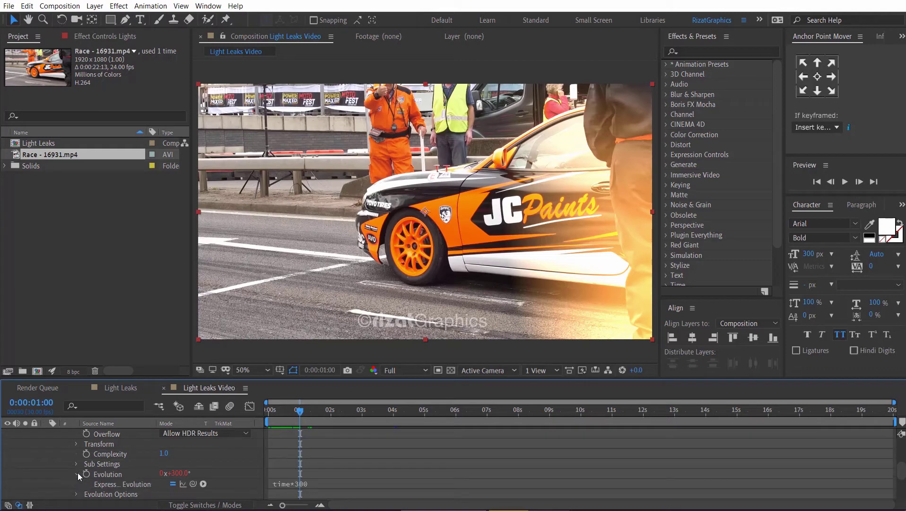
pyautogui.click(302, 486)
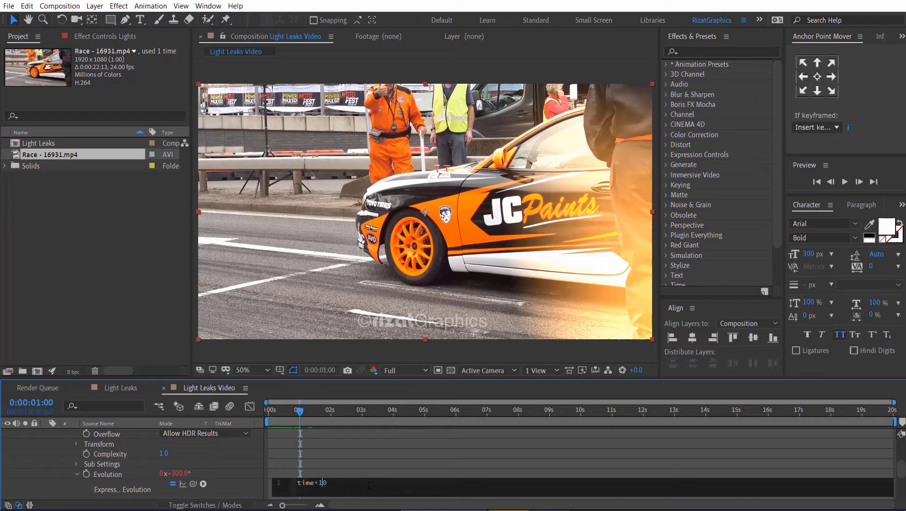
pyautogui.write('5')
pyautogui.click(365, 464)
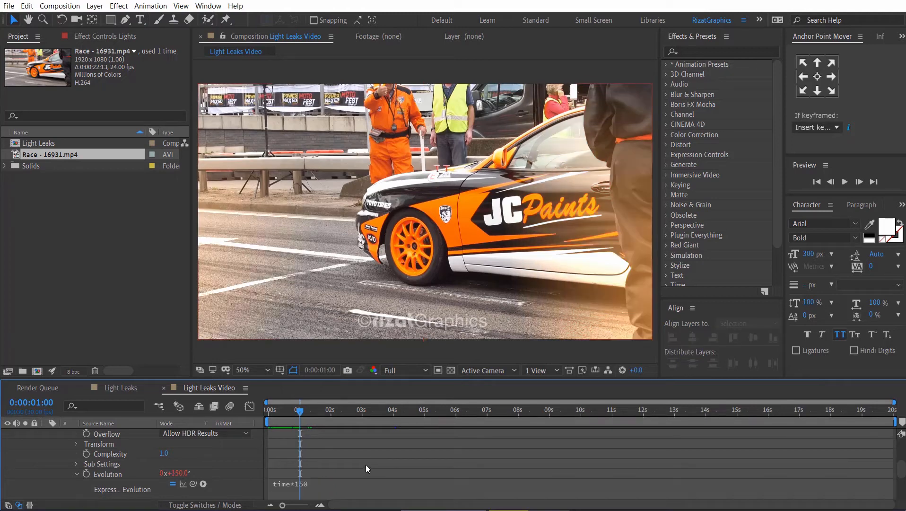
pyautogui.click(78, 475)
pyautogui.scroll(3, 78, 475)
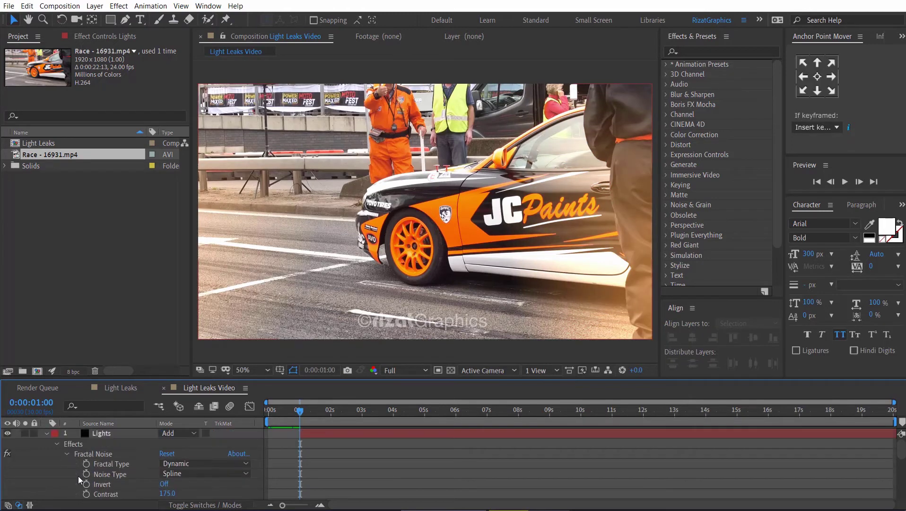
pyautogui.click(48, 432)
pyautogui.click(108, 433)
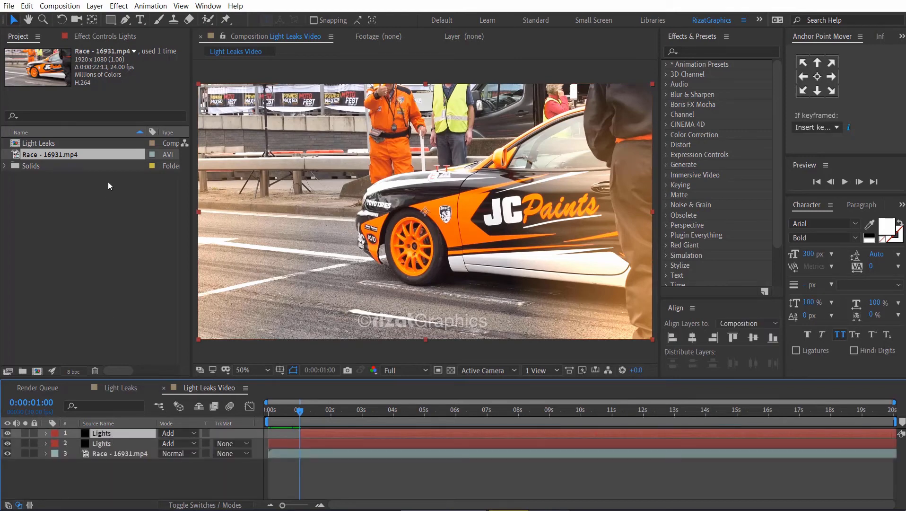
# - Set the top Lights copy's Fractal Noise scale to 1000 and Colorize Hue to 320
pyautogui.click(105, 36)
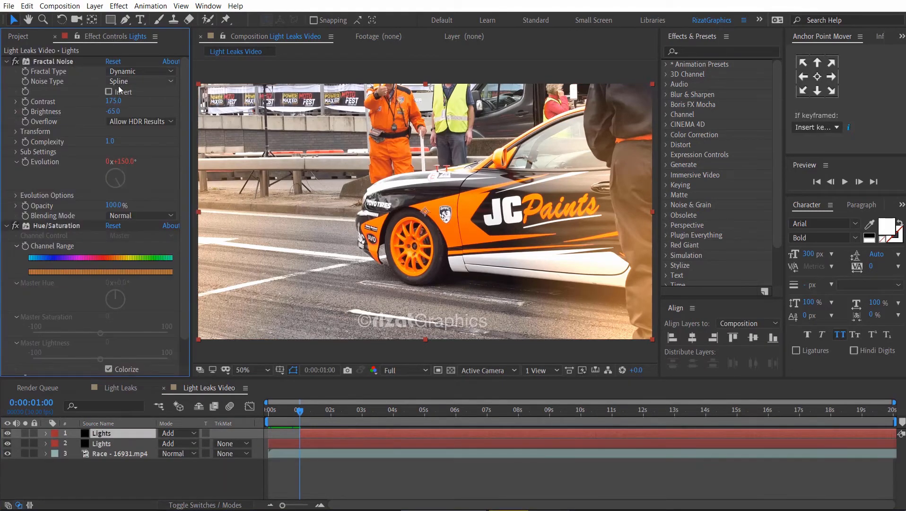
pyautogui.click(16, 131)
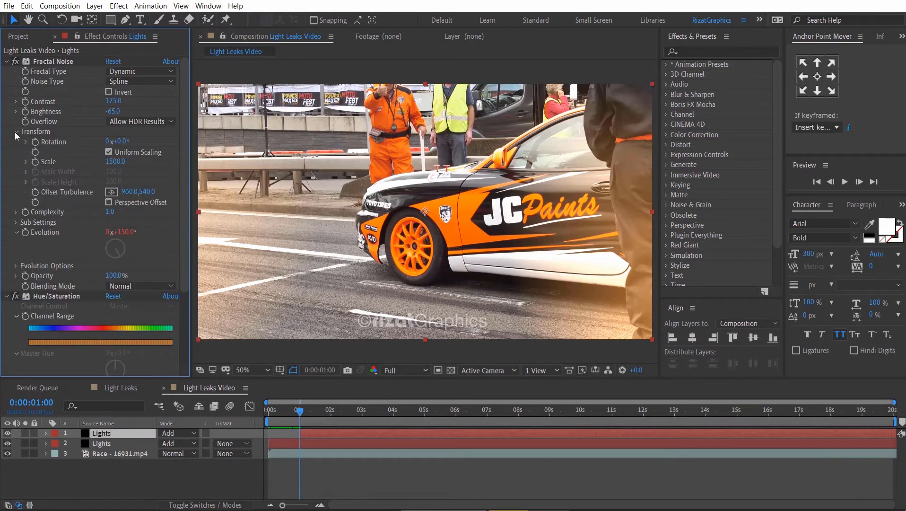
pyautogui.click(114, 161)
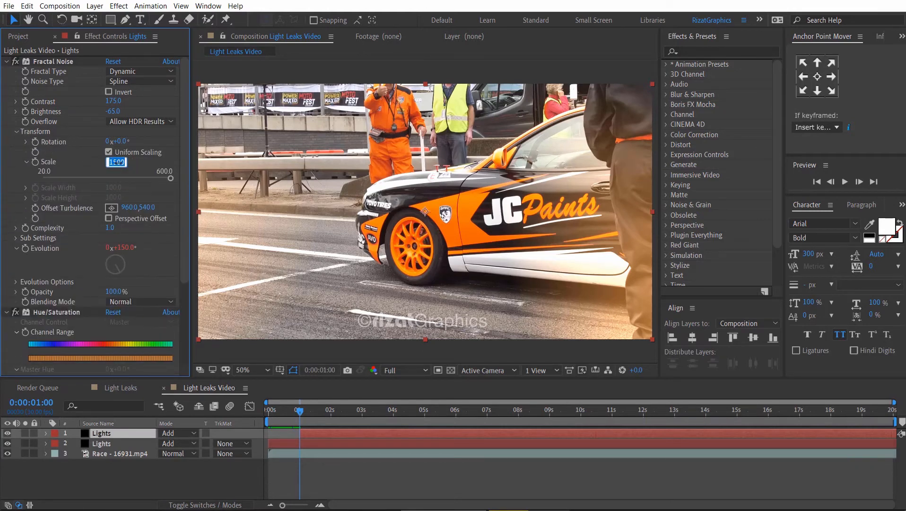
pyautogui.write('100')
pyautogui.press('Return')
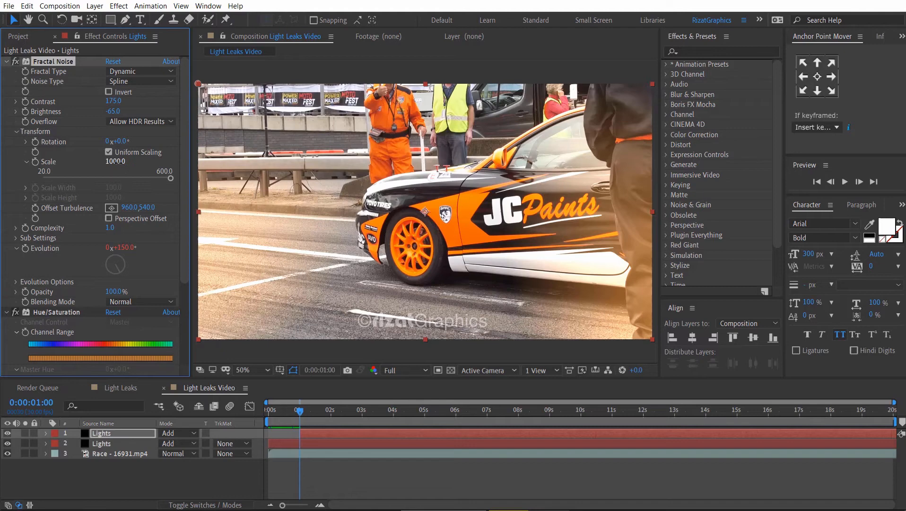
pyautogui.scroll(-2, 131, 290)
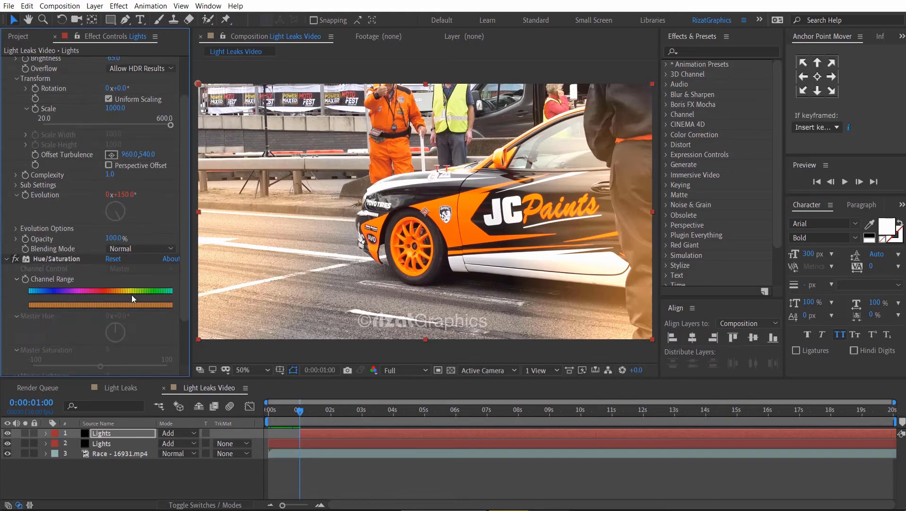
pyautogui.scroll(-2, 132, 294)
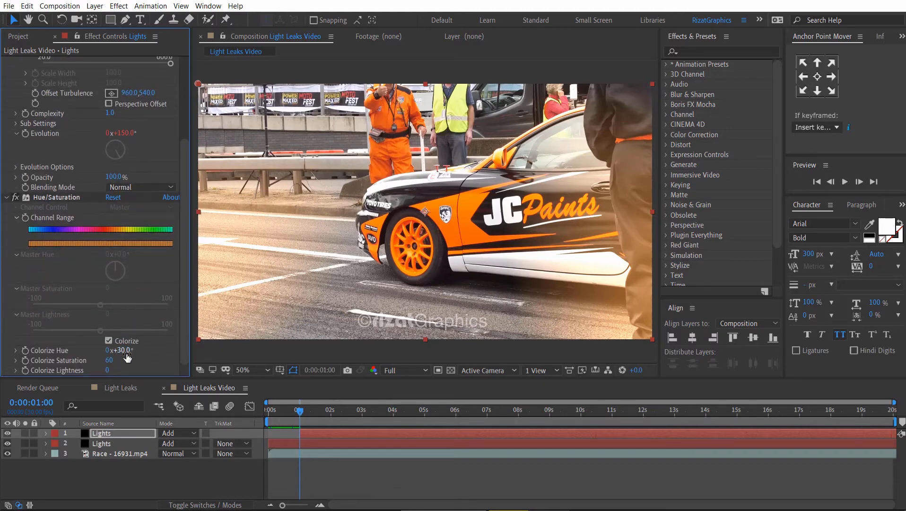
pyautogui.write('320')
pyautogui.press('Return')
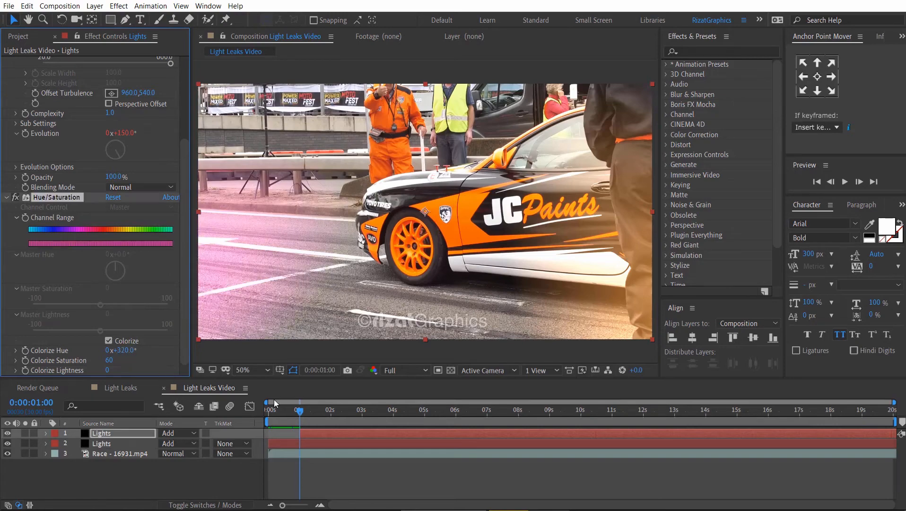
pyautogui.click(845, 182)
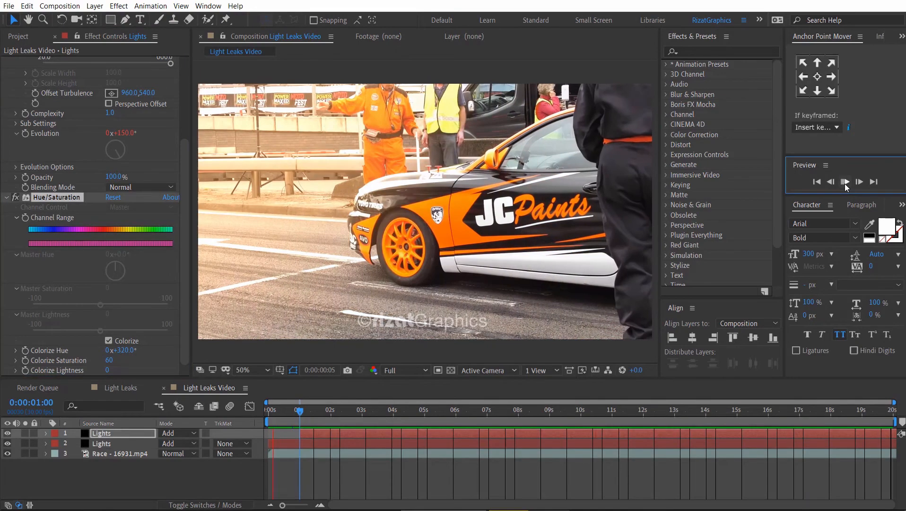